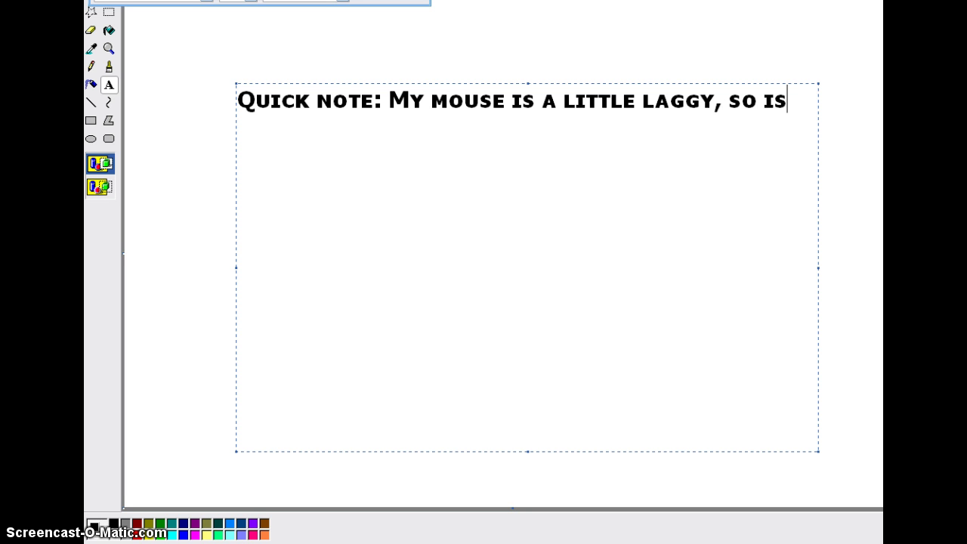
- Finish the note text with "my computer, so please dont make fun if i make a mistake. my darn mouse spazes out alot :P"
text(my computer, so)
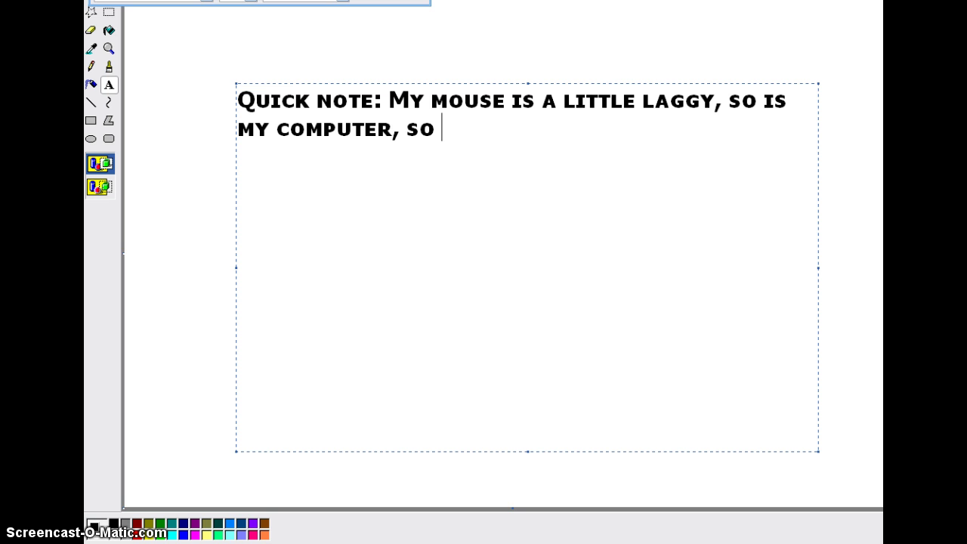
text( please do)
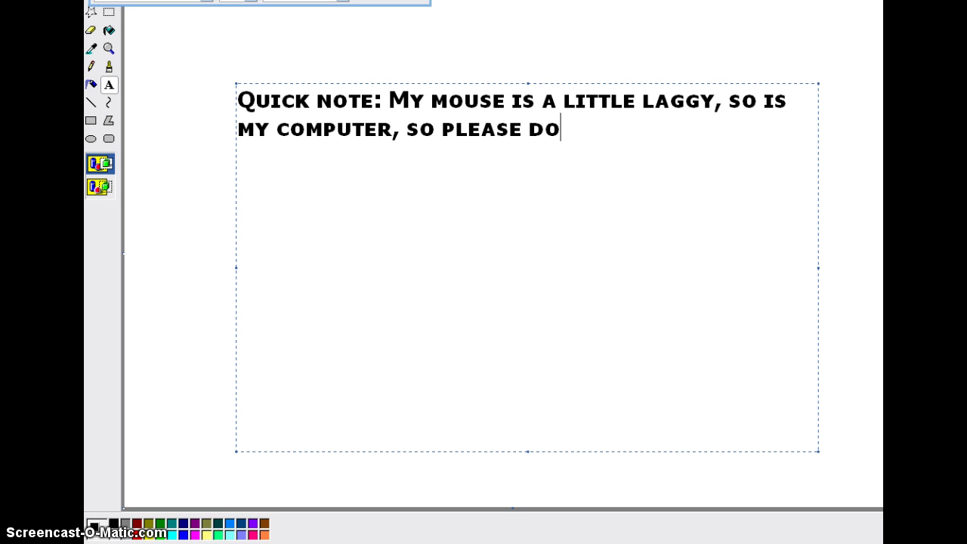
text(nt make fu)
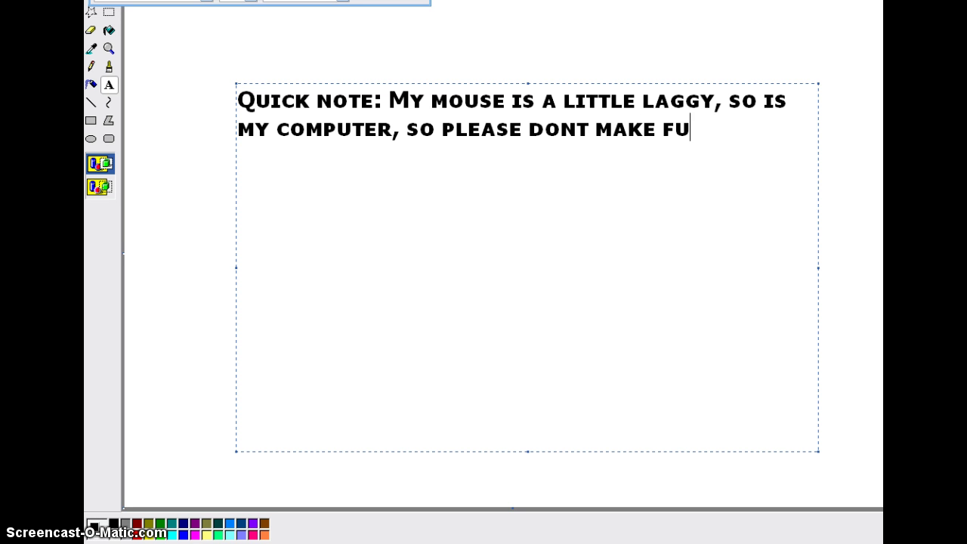
text(nd if i make a mistake. my)
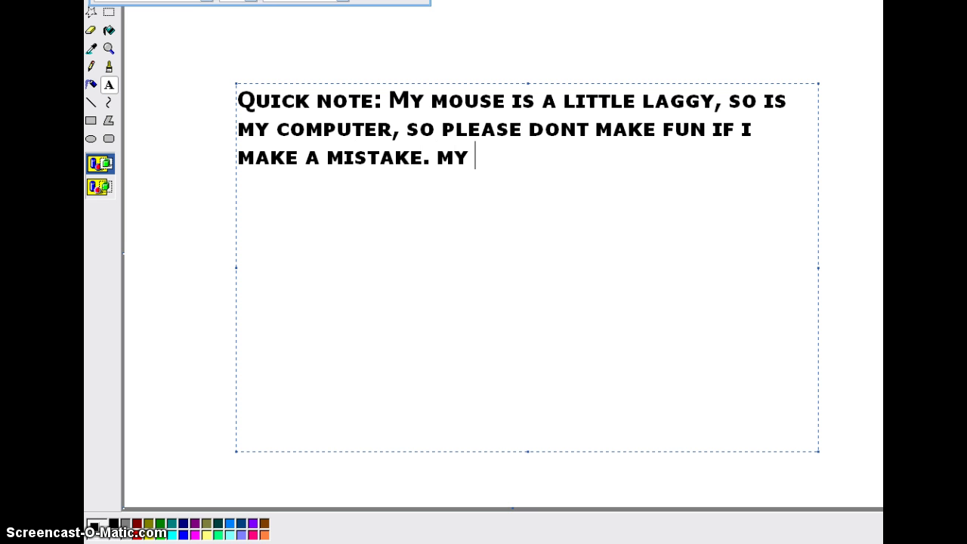
text(arn mouse spazes out a)
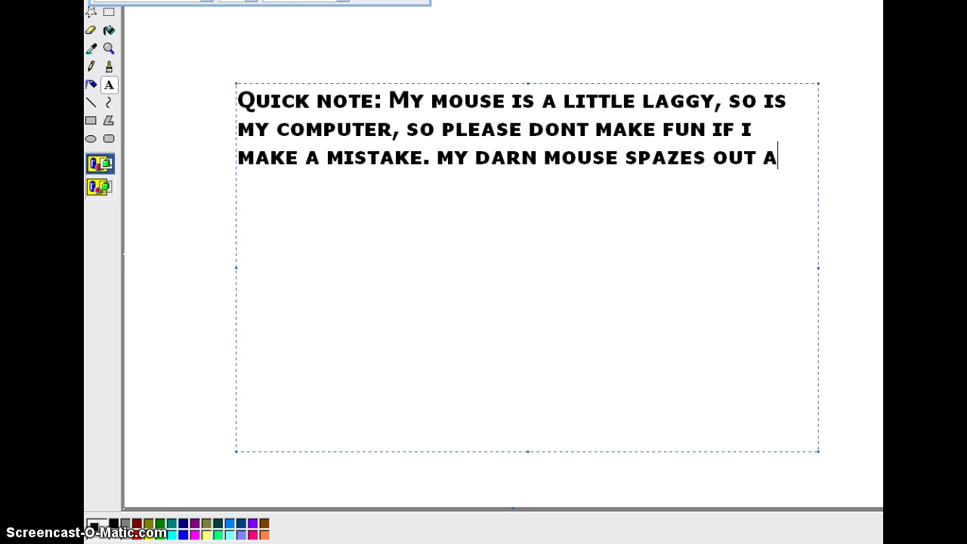
text(lot :P)
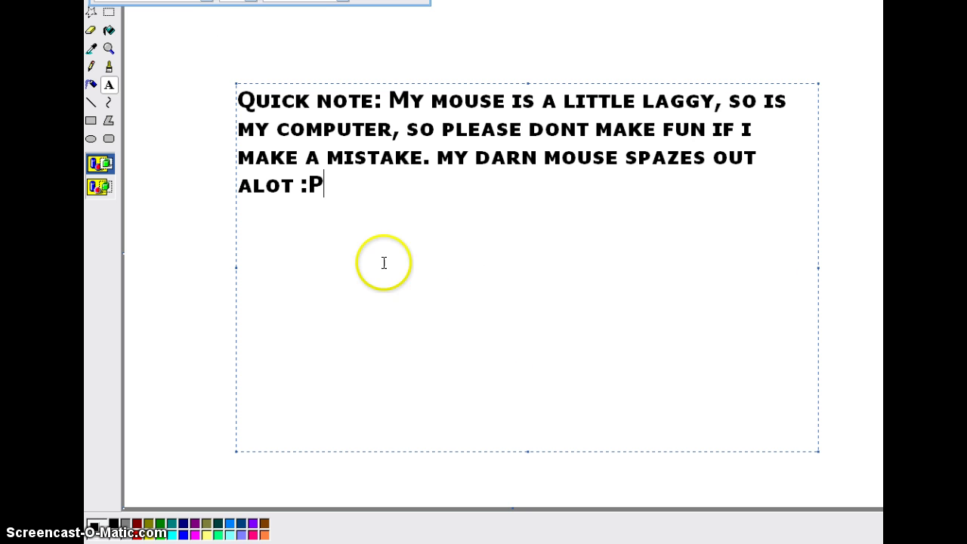
- Delete the entire note text and close the empty text box
drag(362, 193, 184, 90)
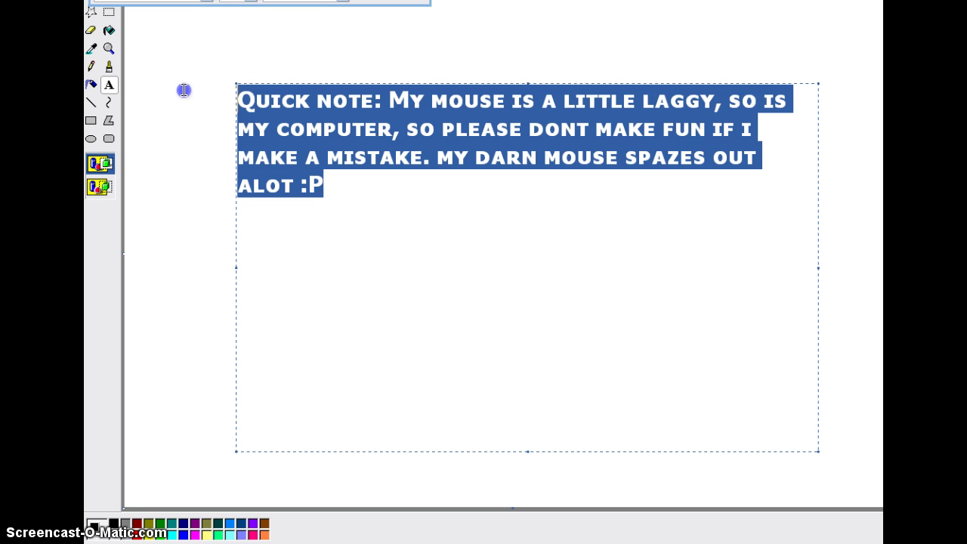
key(Delete)
click(160, 90)
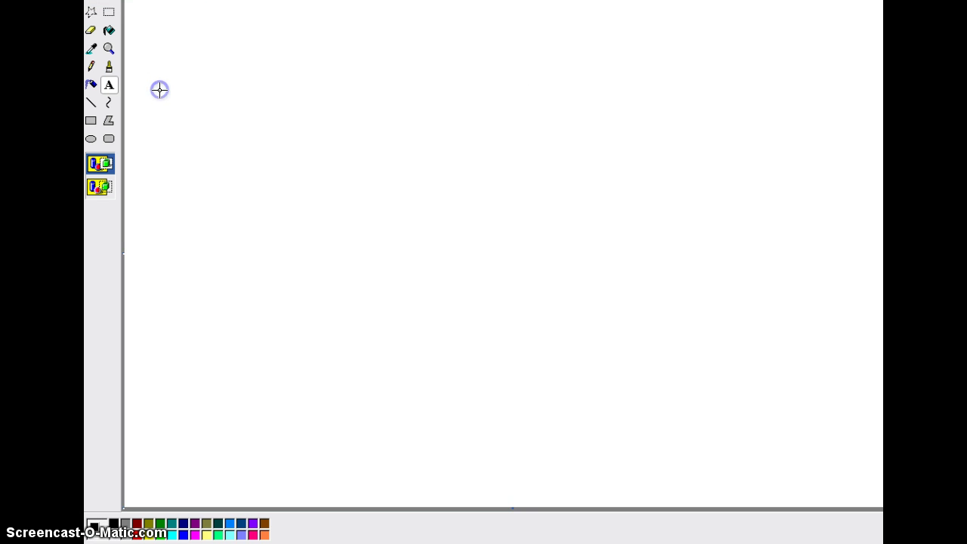
- Draw a freehand muzzle outline with the Pencil: a sloping nose bridge, blunt rounded snout and nearly flat lower jaw
click(91, 67)
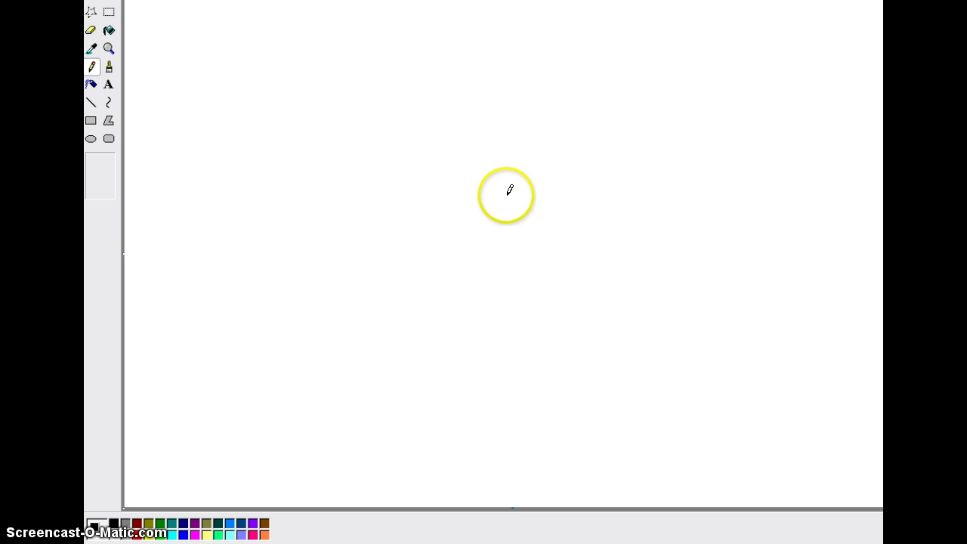
mouse_move(508, 197)
mouse_down()
mouse_move(405, 261)
mouse_move(403, 278)
mouse_move(413, 303)
mouse_move(532, 302)
mouse_up()
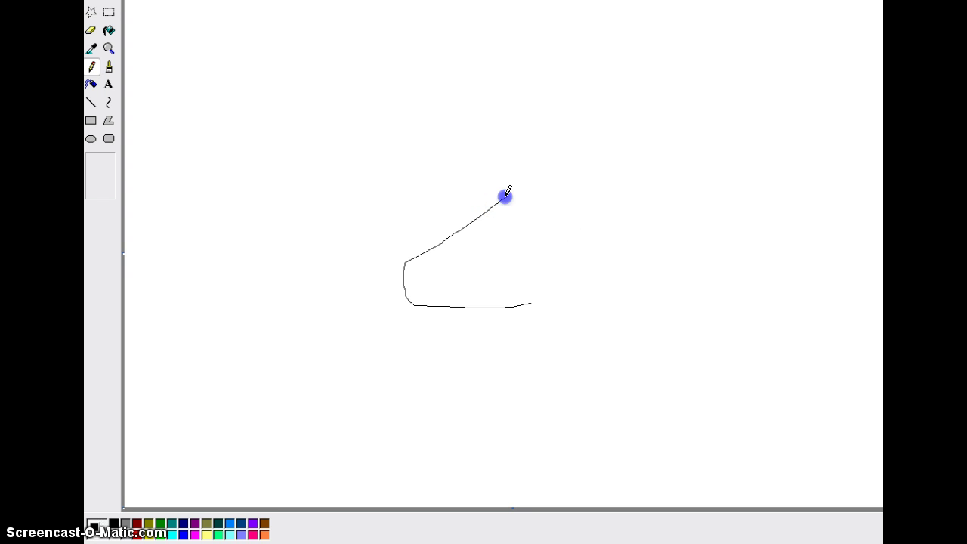
drag(538, 198, 671, 197)
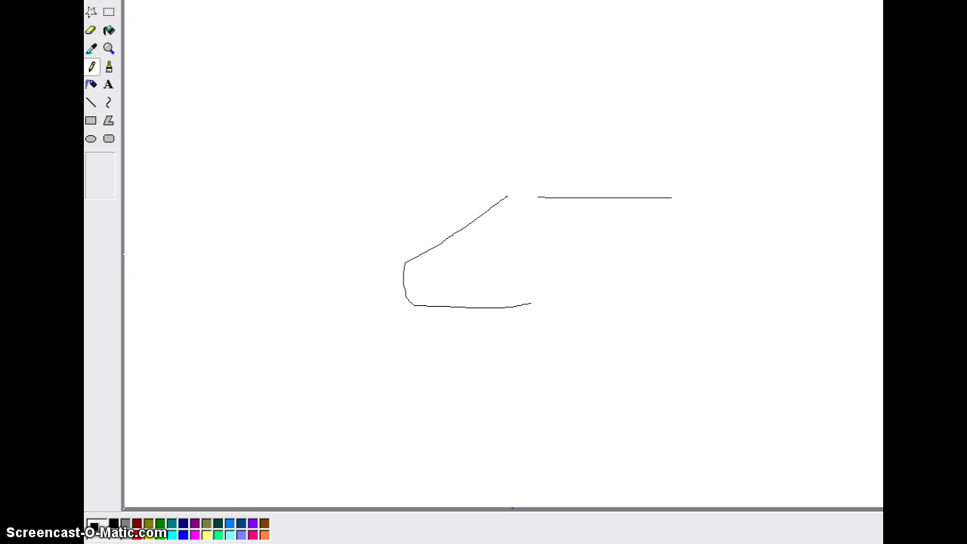
key(alt+e)
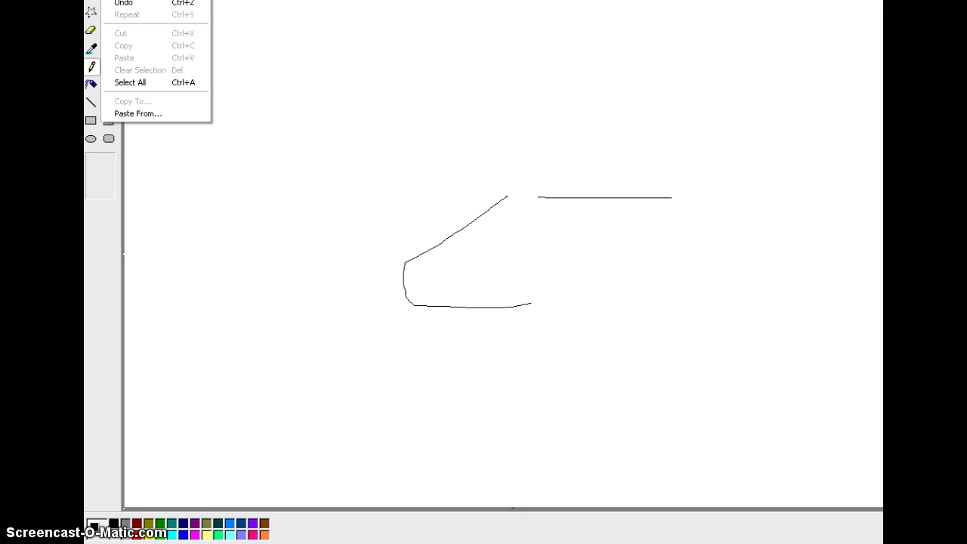
click(113, 6)
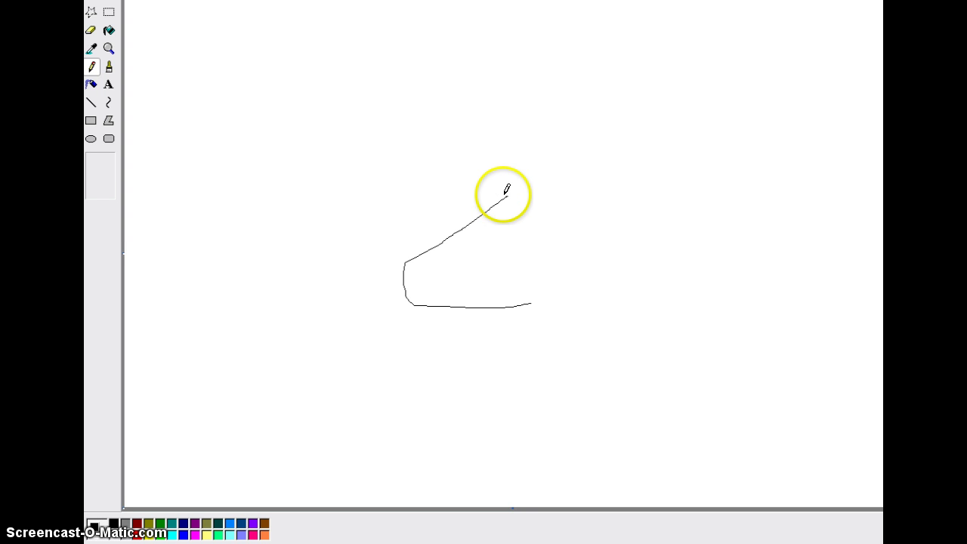
mouse_move(507, 194)
mouse_down()
mouse_move(655, 168)
mouse_move(656, 212)
mouse_move(609, 270)
mouse_up()
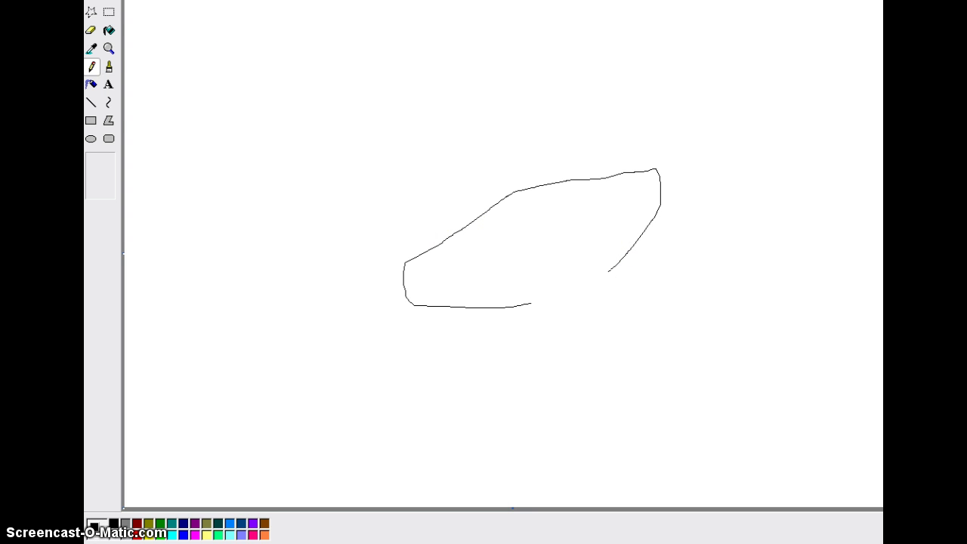
key(alt+e)
click(121, 2)
key(alt+e)
key(Return)
key(alt+e)
click(115, 6)
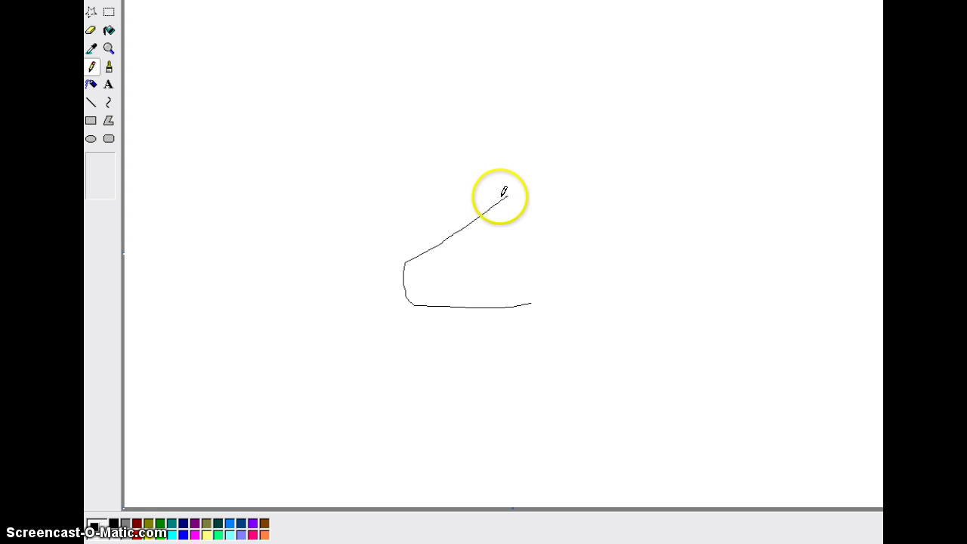
- Draw the rest of the wolf's head freehand from the muzzle: forehead, two ears with inner lines, jagged back of the neck and chest fur
mouse_move(507, 195)
mouse_down()
mouse_move(510, 121)
mouse_move(529, 117)
mouse_move(568, 144)
mouse_move(591, 194)
mouse_up()
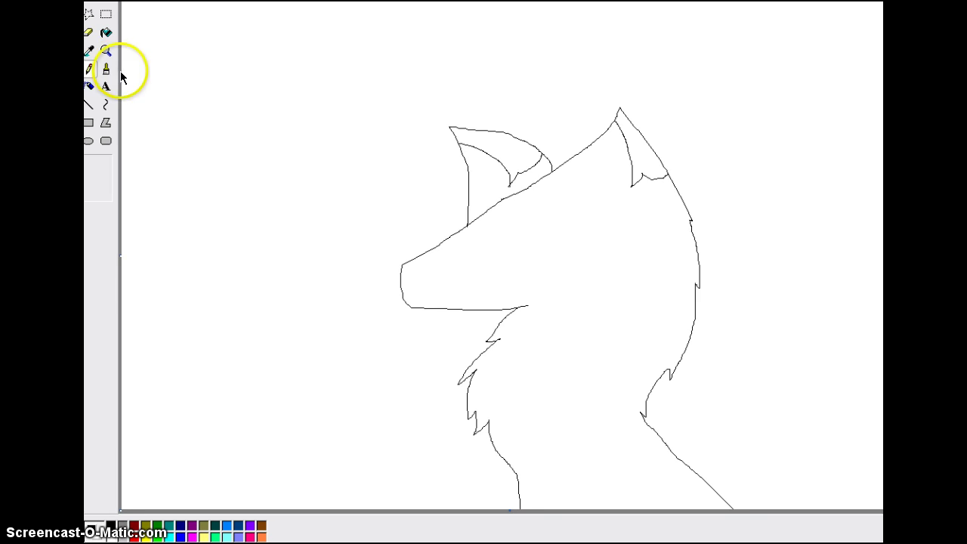
- Draw a pointed, slanted eye with curved inner lines behind the muzzle and fill its large rear section black
click(107, 50)
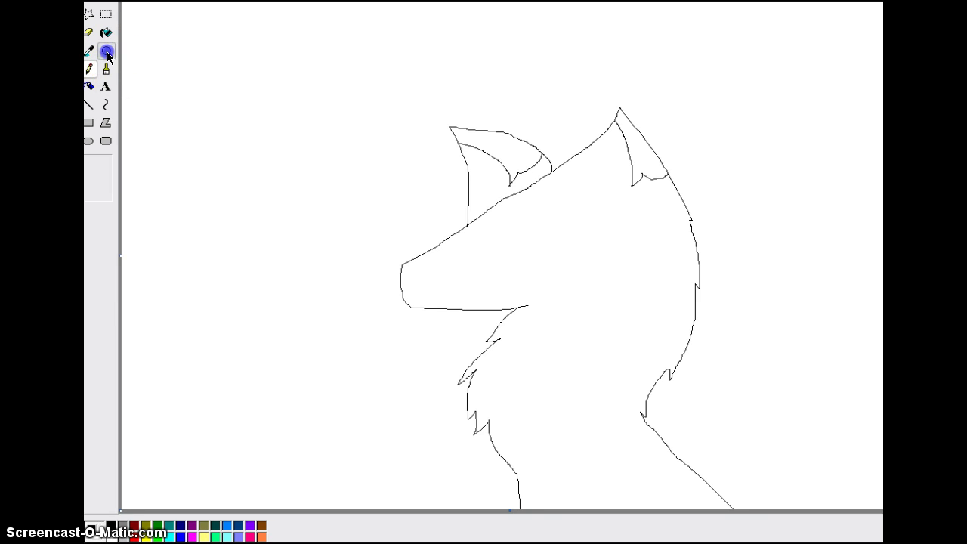
click(476, 264)
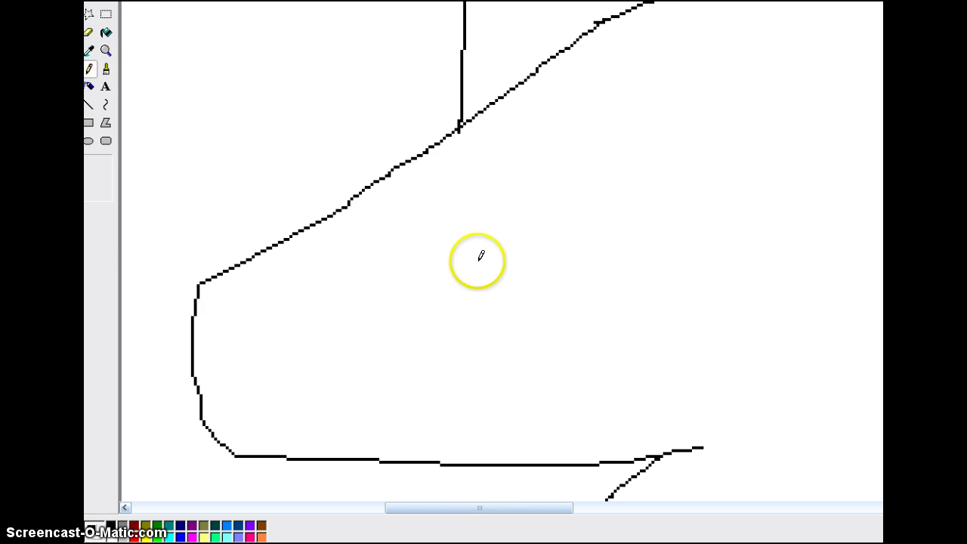
mouse_move(412, 302)
mouse_down()
mouse_move(490, 249)
mouse_move(651, 201)
mouse_move(651, 245)
mouse_move(619, 299)
mouse_move(528, 330)
mouse_move(411, 304)
mouse_up()
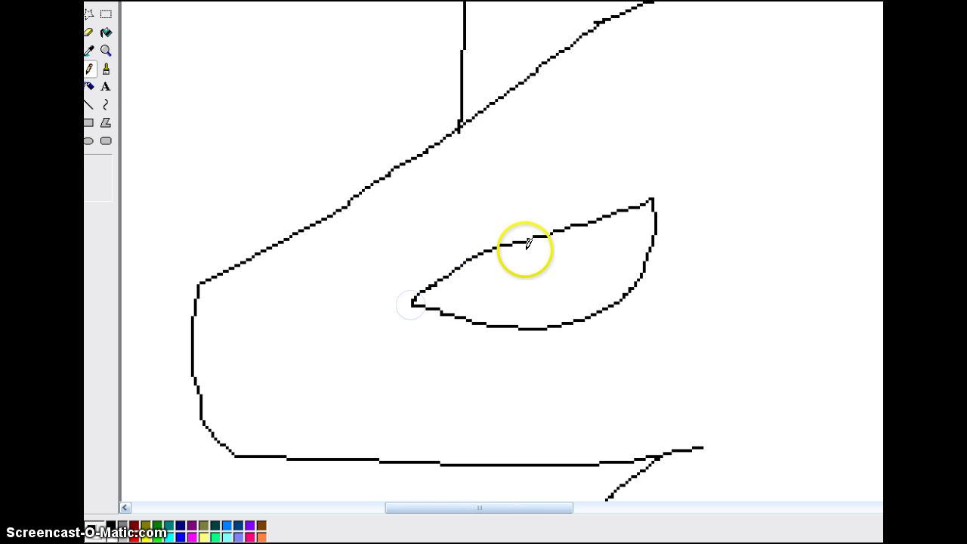
mouse_move(515, 243)
mouse_down()
mouse_move(493, 290)
mouse_move(499, 328)
mouse_move(491, 299)
mouse_move(524, 285)
mouse_move(535, 238)
mouse_up()
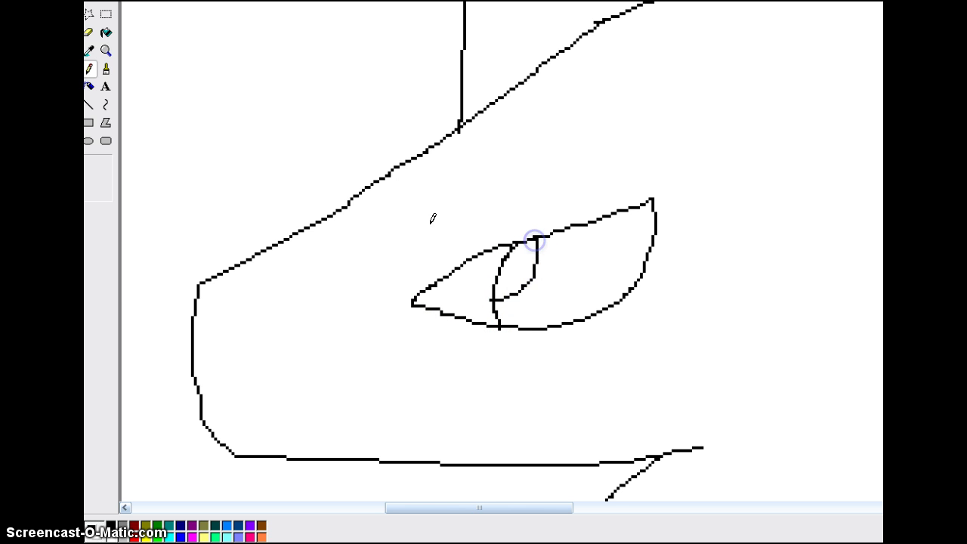
click(106, 32)
click(545, 262)
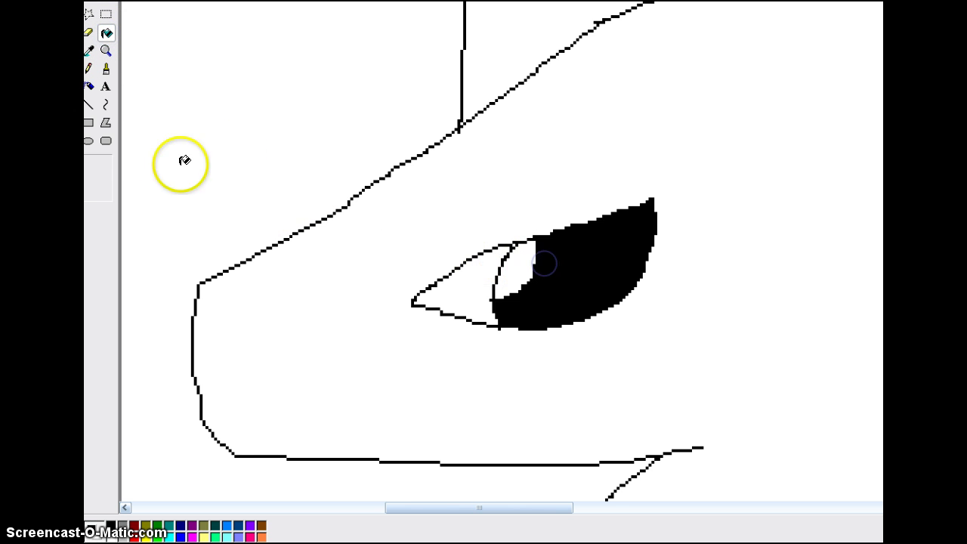
click(89, 68)
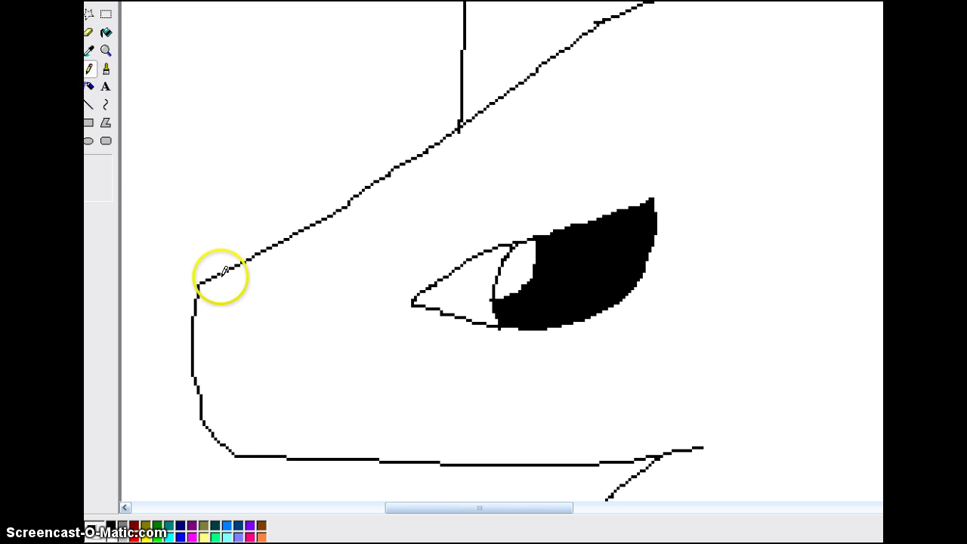
mouse_move(226, 269)
mouse_down()
mouse_move(219, 292)
mouse_move(195, 308)
mouse_up()
click(107, 33)
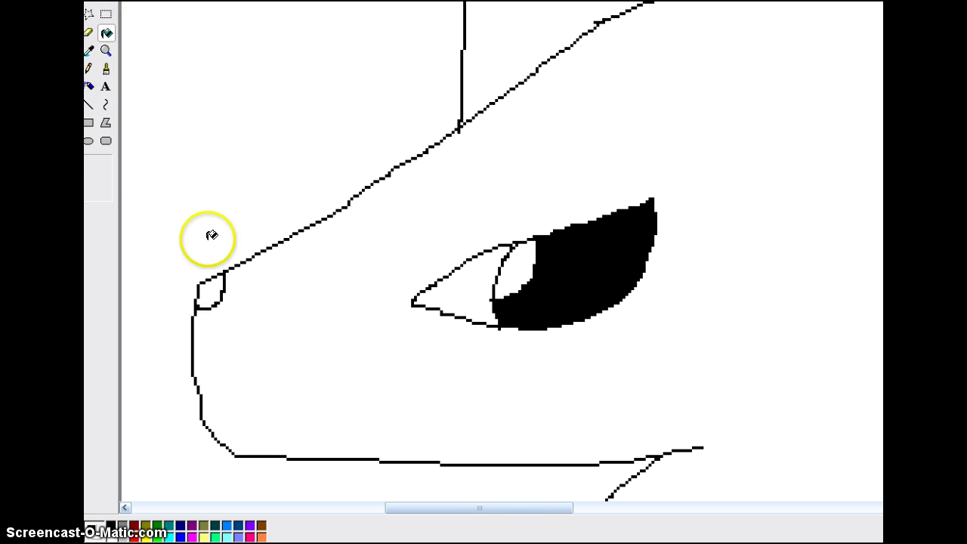
click(209, 290)
click(90, 69)
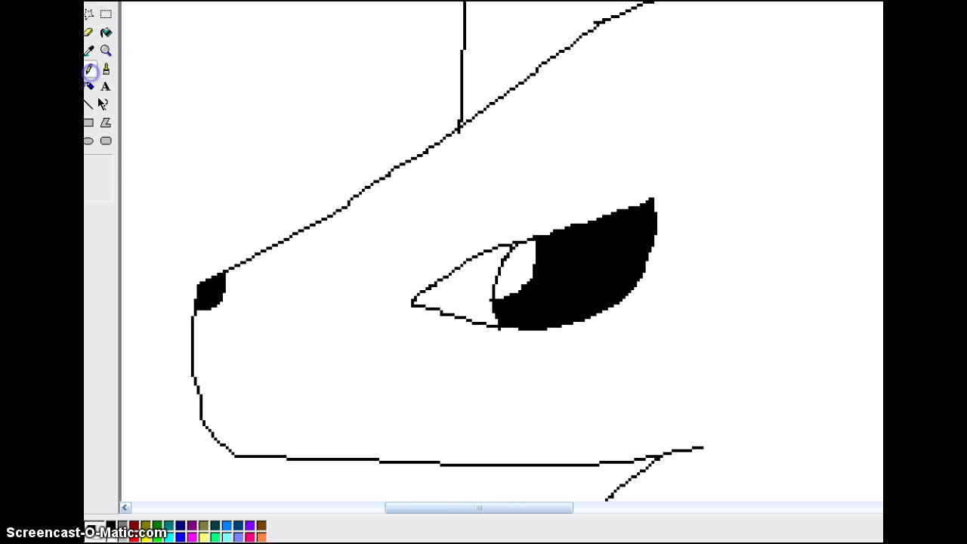
mouse_move(210, 315)
mouse_down()
mouse_move(201, 309)
mouse_move(229, 350)
mouse_move(296, 333)
mouse_up()
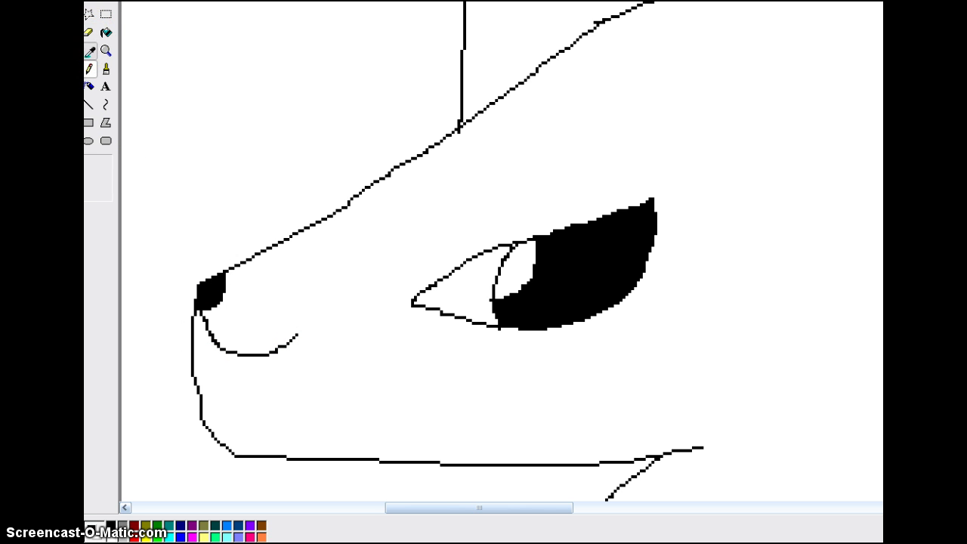
click(90, 51)
click(99, 1)
click(104, 6)
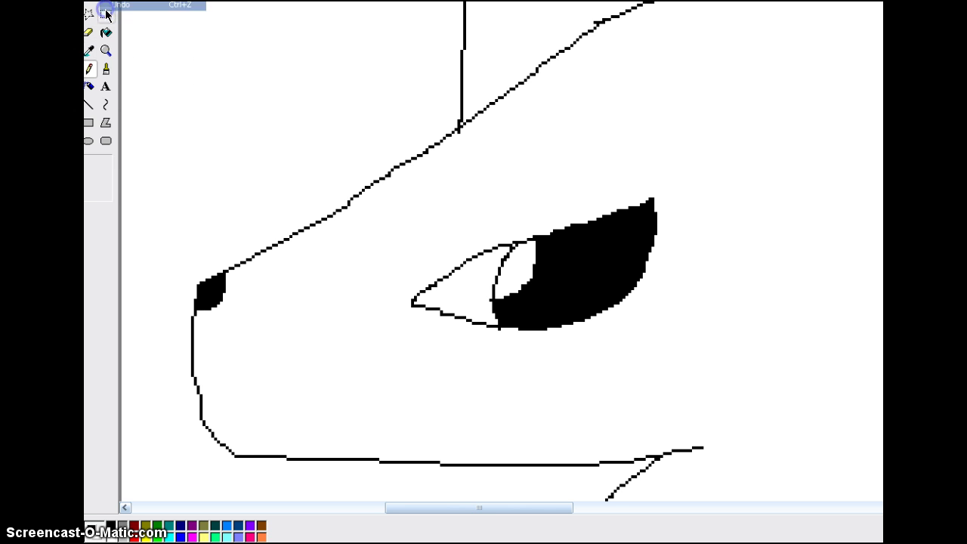
click(98, 1)
click(103, 6)
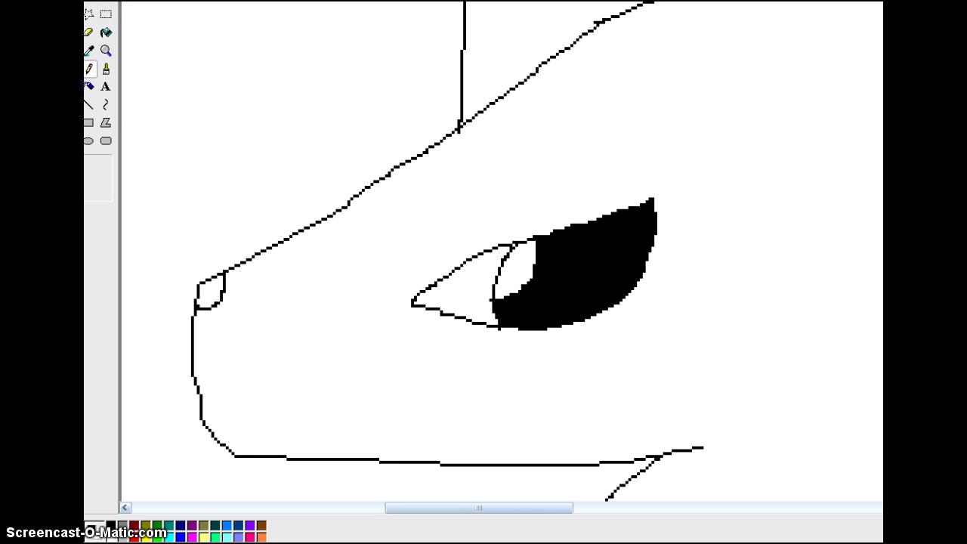
click(99, 1)
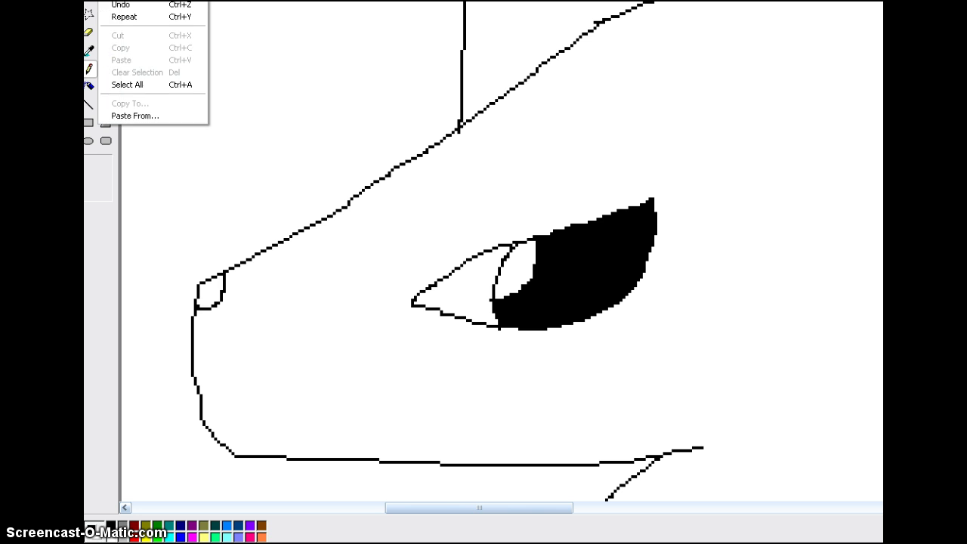
click(106, 6)
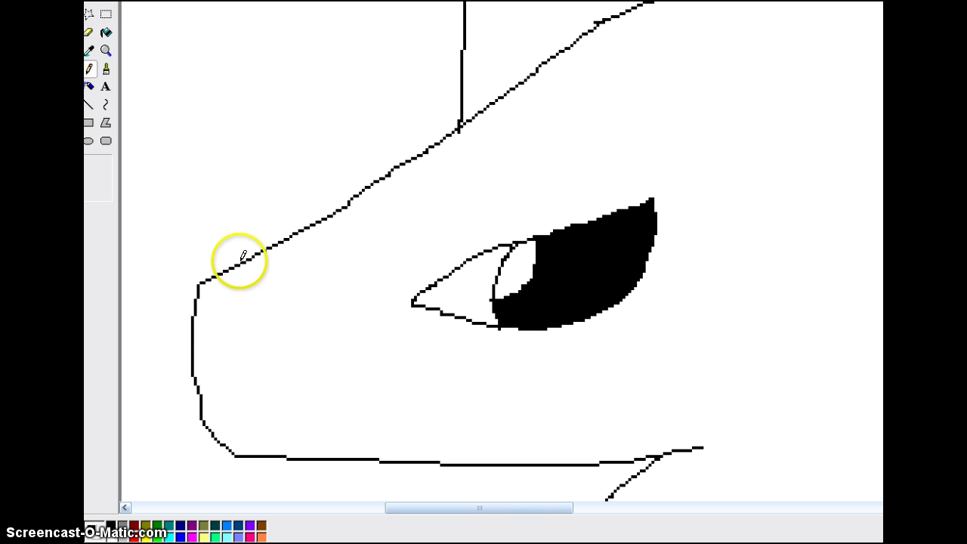
- Draw a small rounded nose at the upper tip of the muzzle and fill it black
mouse_move(213, 278)
mouse_down()
mouse_move(211, 300)
mouse_move(195, 309)
mouse_up()
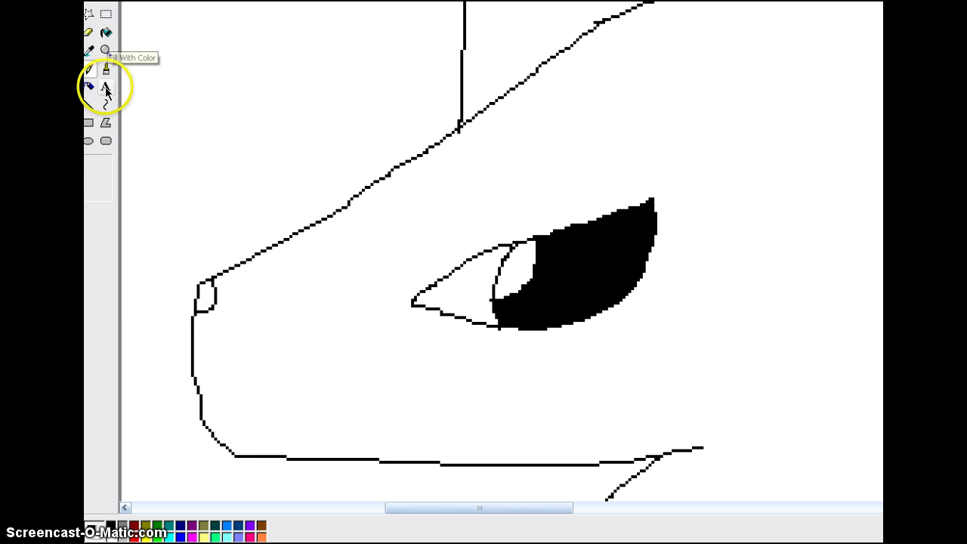
click(106, 33)
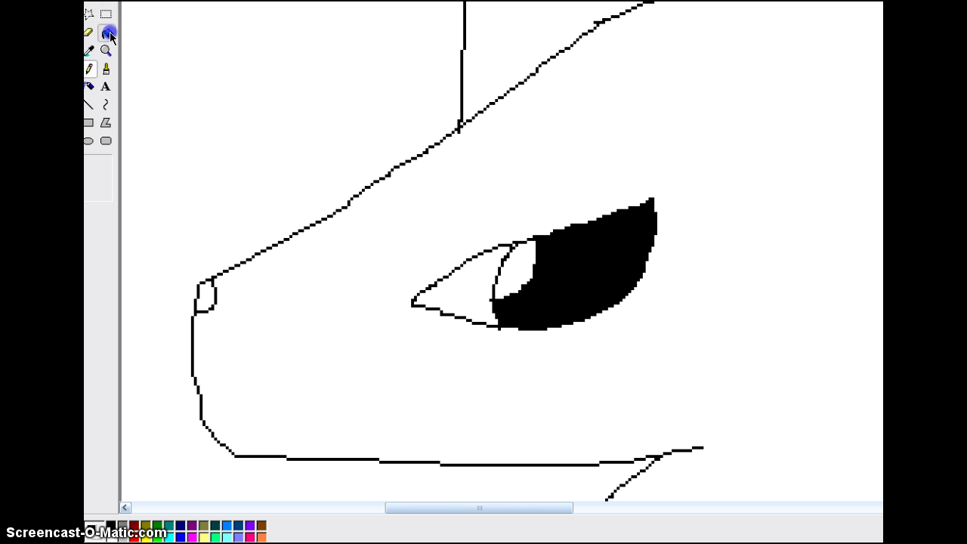
click(206, 291)
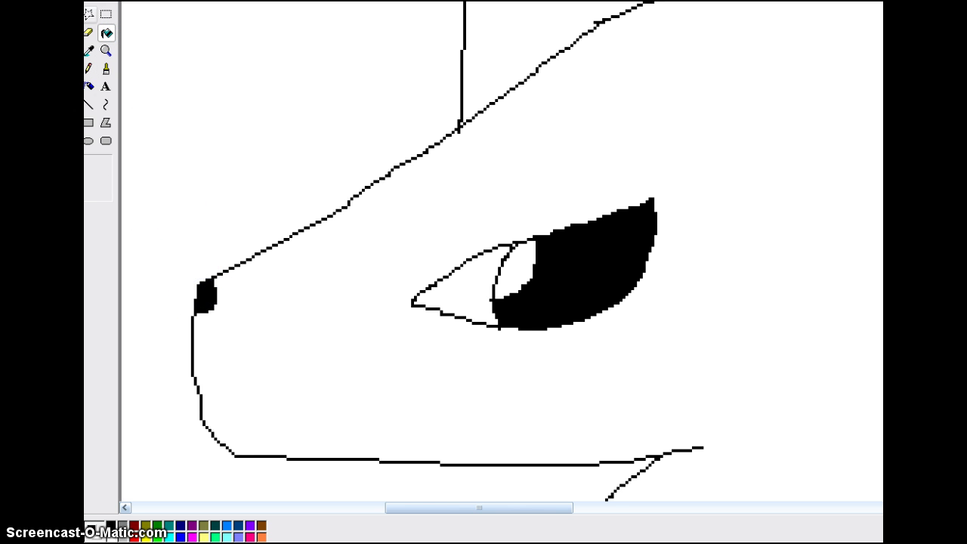
- Draw a curved mouth line back from under the nose with the Pencil, and a lower jaw line from it to the snout's front edge
click(89, 68)
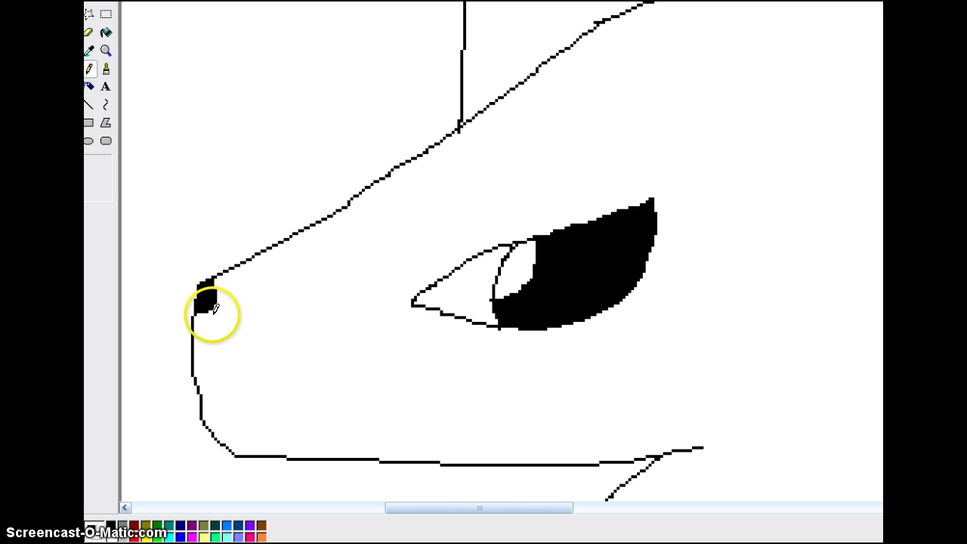
mouse_move(203, 306)
mouse_down()
mouse_move(219, 339)
mouse_move(319, 356)
mouse_move(341, 347)
mouse_up()
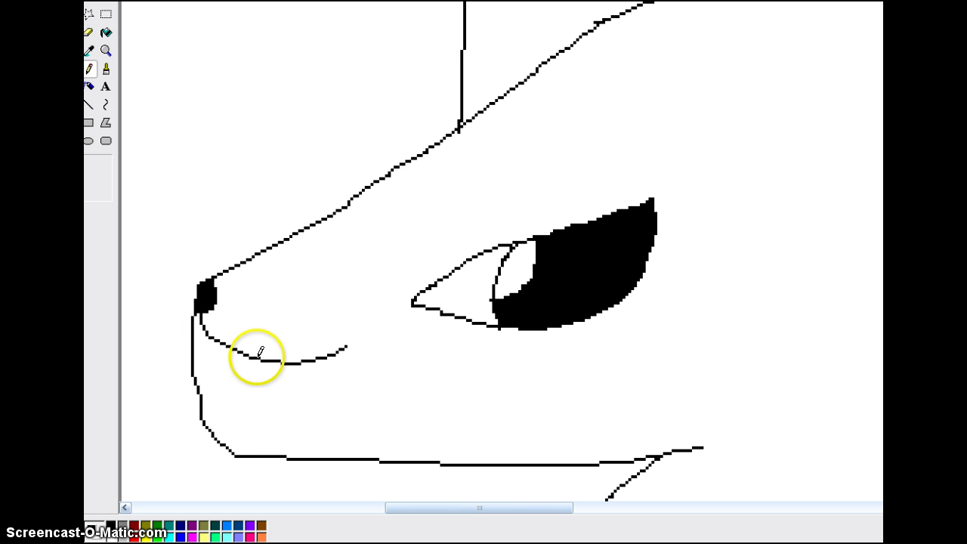
drag(259, 358, 215, 410)
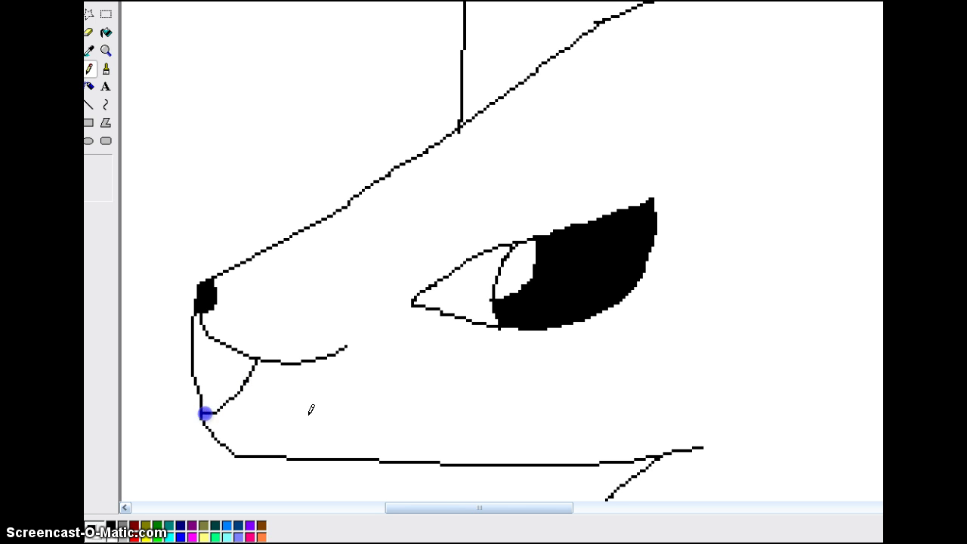
- Undo the mouth and lower jaw lines and redraw a short mouth line under the nose with a small curve to the snout's front edge
click(95, 1)
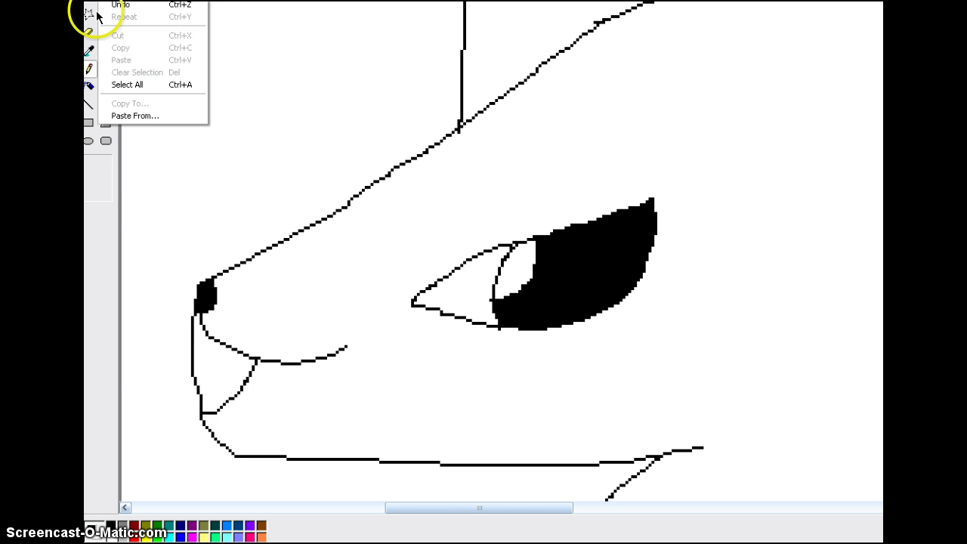
click(95, 9)
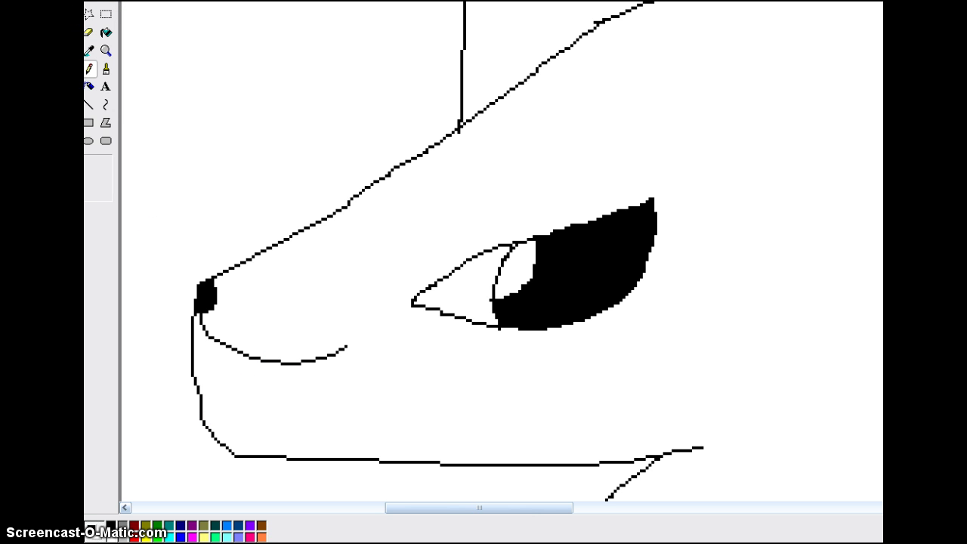
click(96, 1)
click(96, 9)
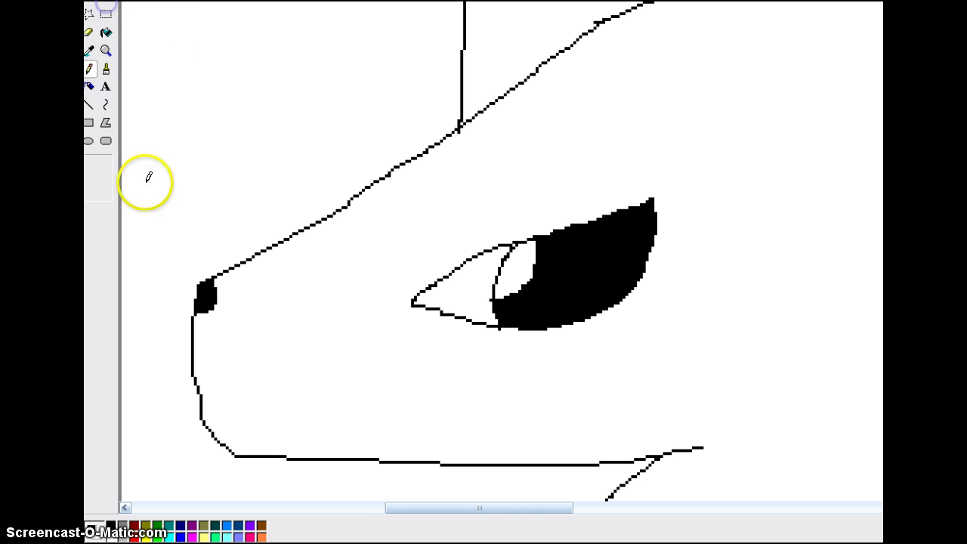
mouse_move(195, 302)
mouse_down()
mouse_move(224, 360)
mouse_move(264, 384)
mouse_move(224, 363)
mouse_move(197, 387)
mouse_up()
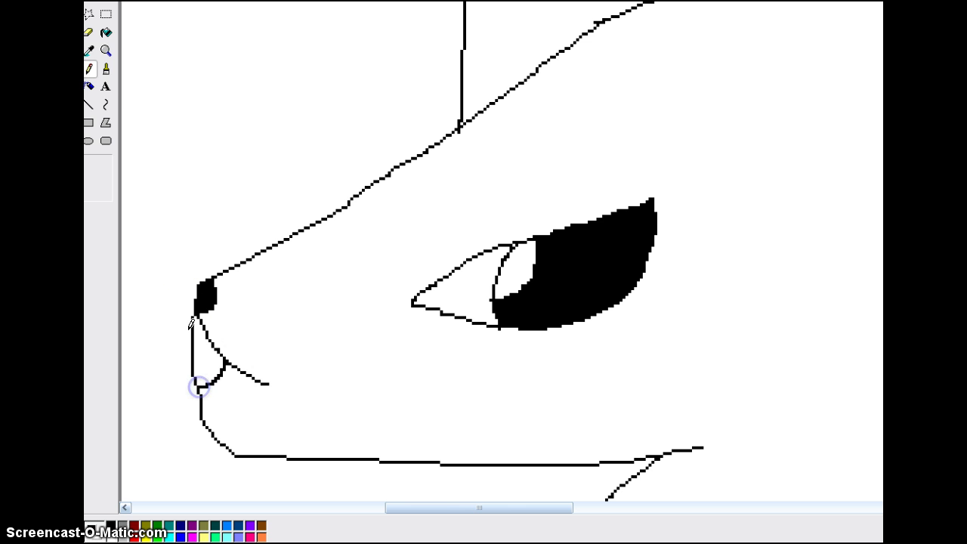
click(106, 50)
click(224, 133)
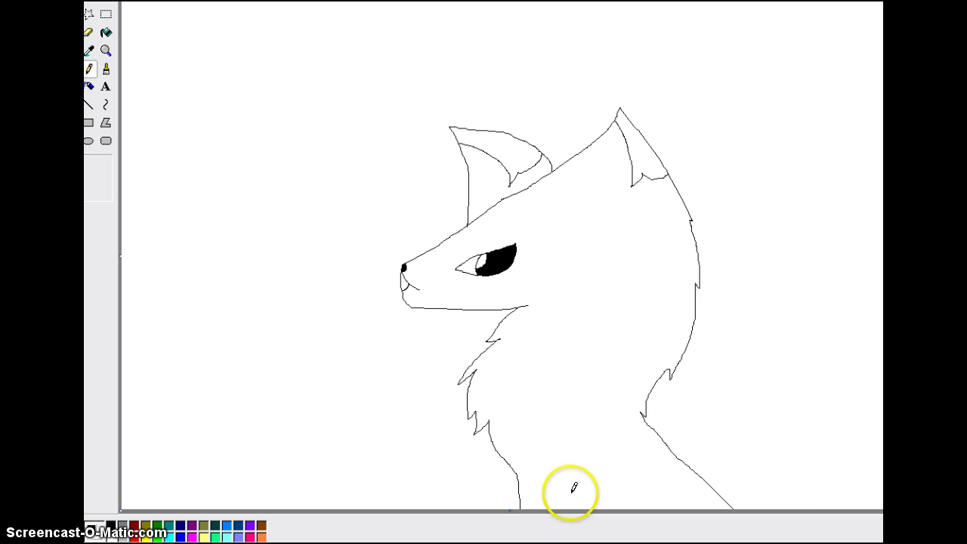
click(724, 499)
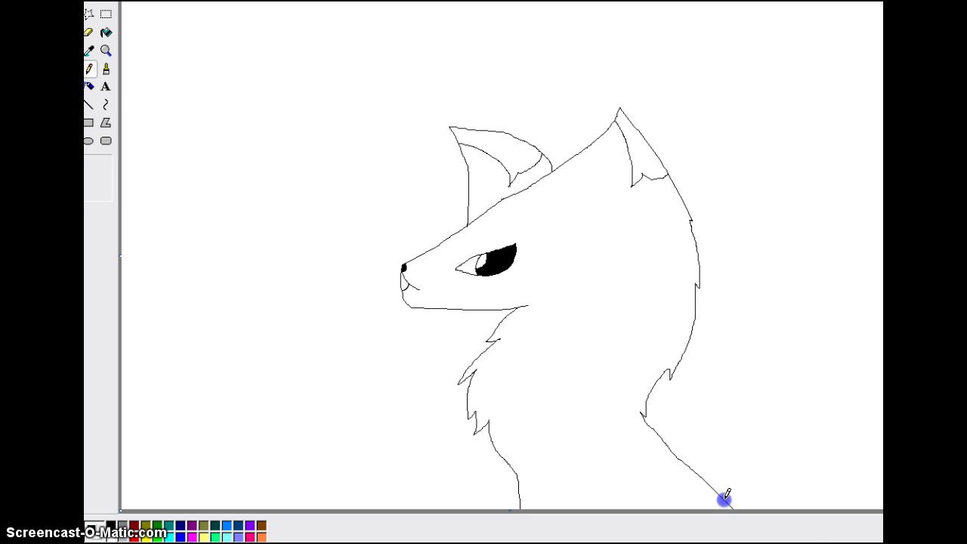
drag(741, 470, 810, 463)
click(109, 0)
click(108, 6)
click(111, 0)
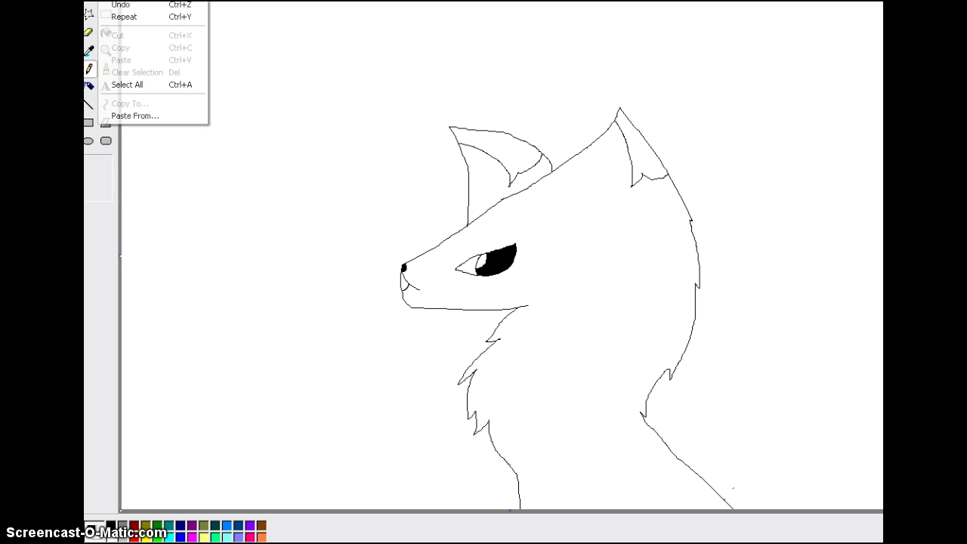
click(114, 6)
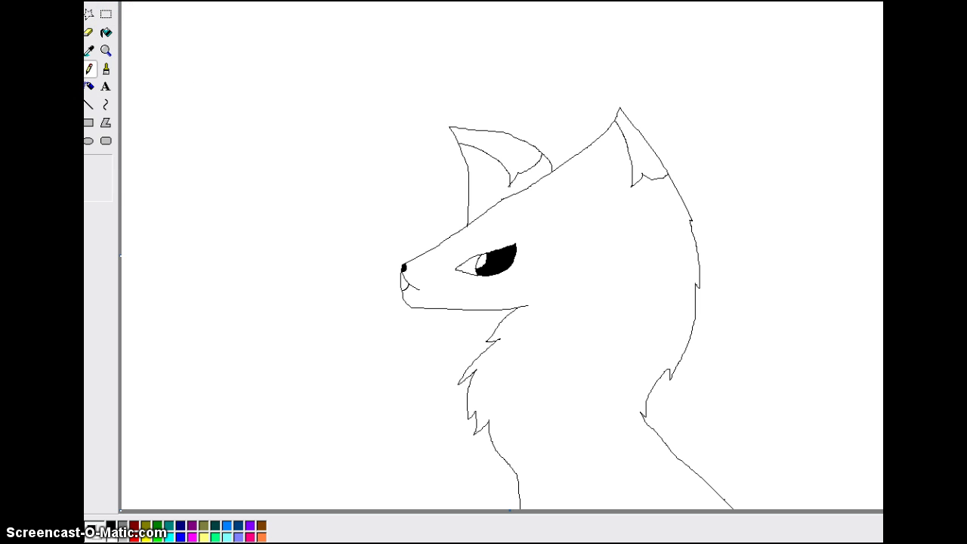
click(109, 0)
click(108, 5)
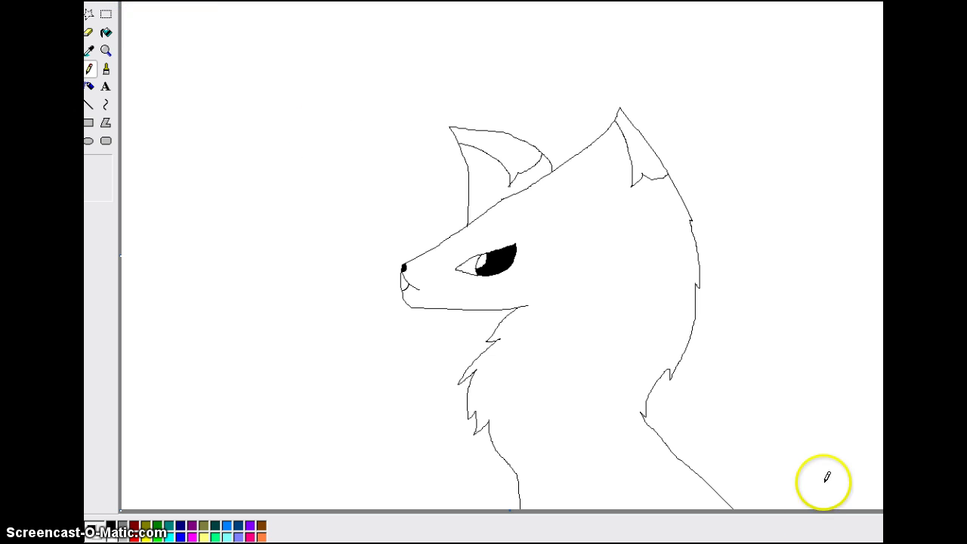
- Try drawing a tall upright tail with jagged fur edges behind the wolf's lower back, and undo it
click(712, 483)
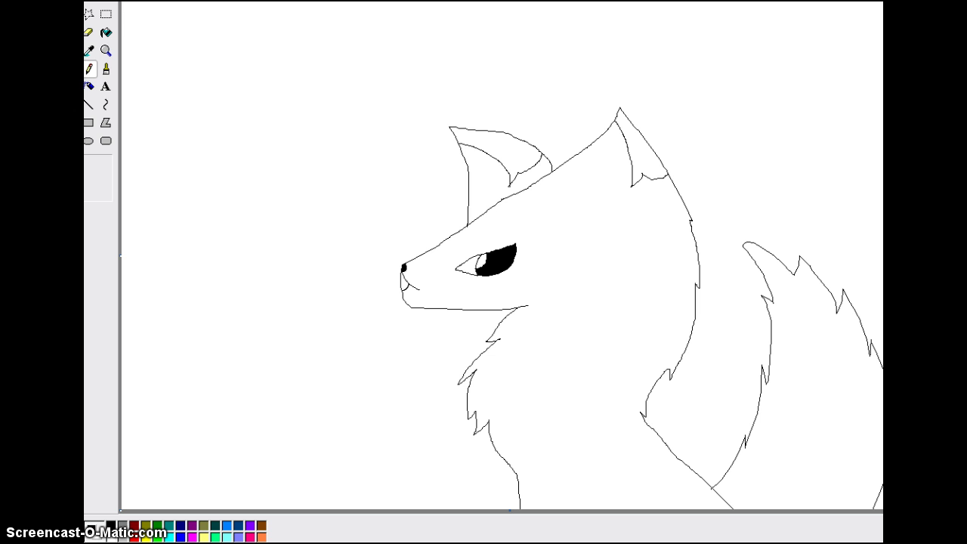
click(121, 1)
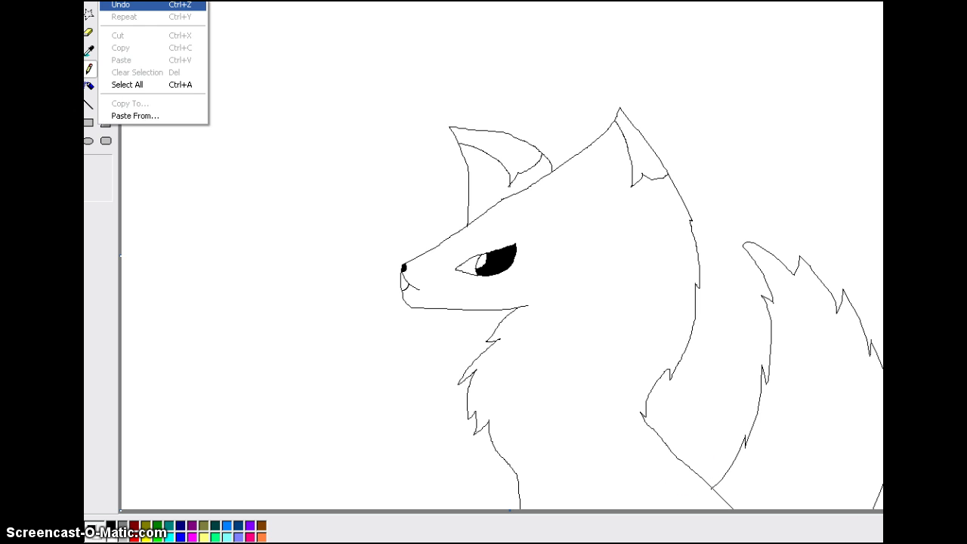
click(140, 5)
click(121, 1)
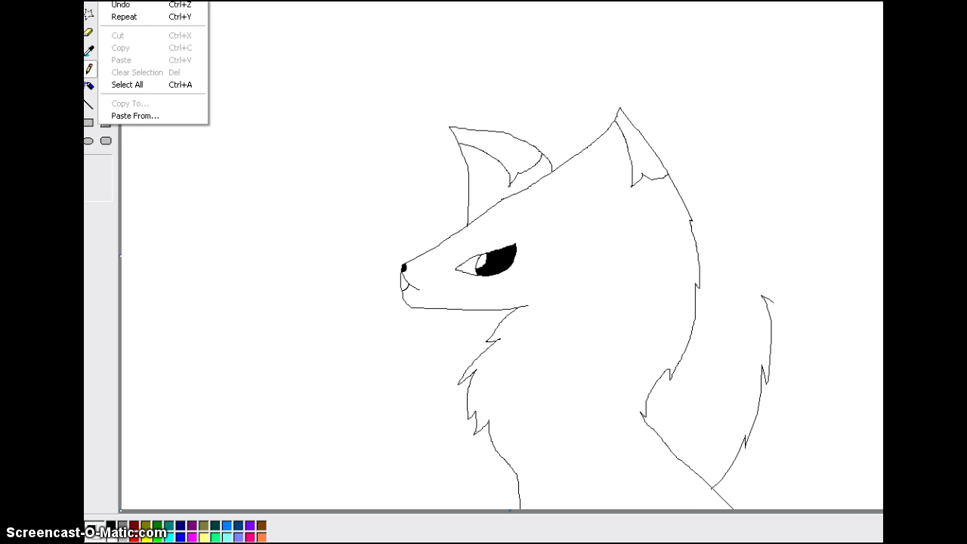
click(140, 6)
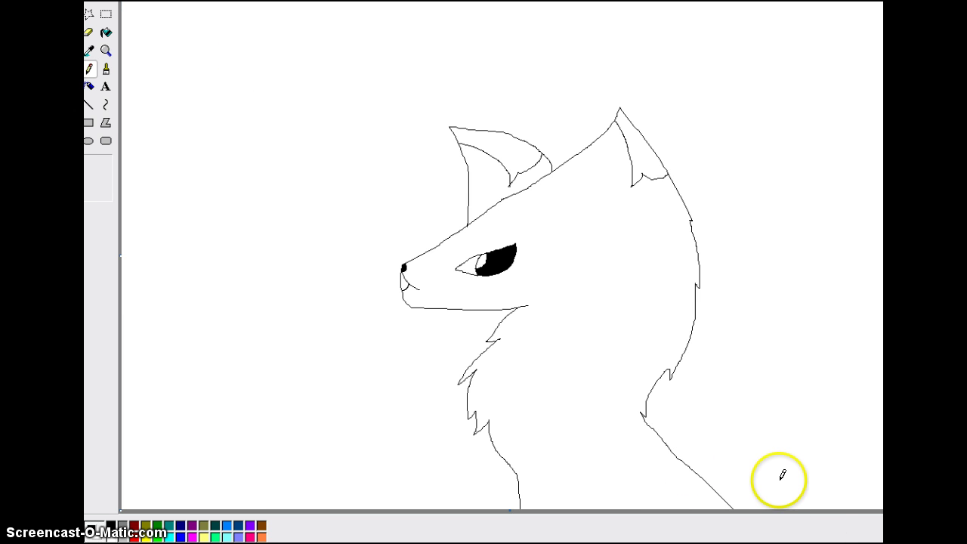
click(742, 515)
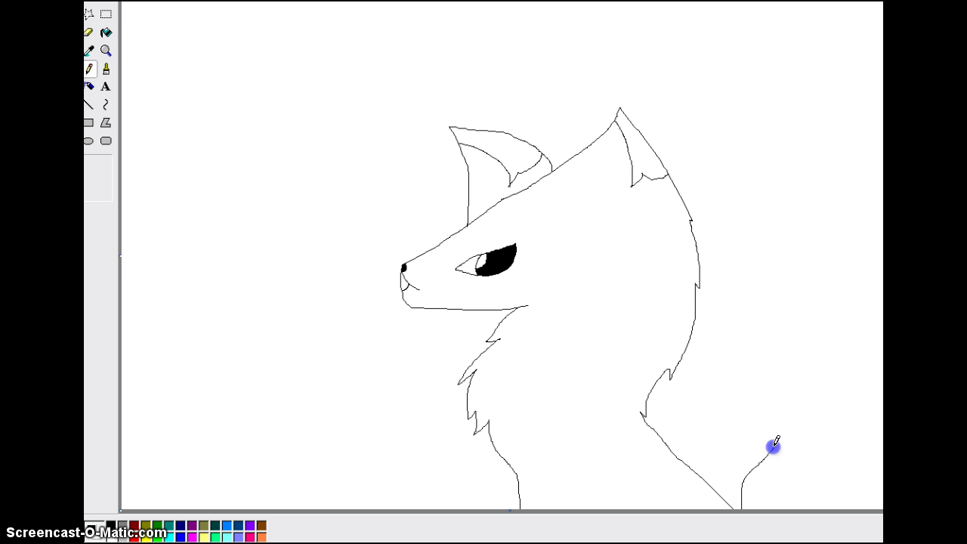
drag(778, 399, 775, 402)
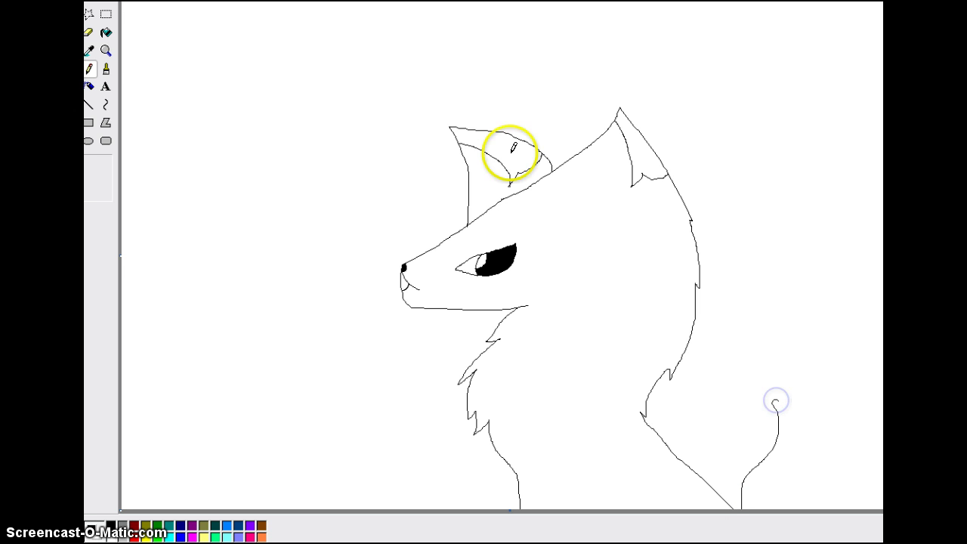
click(115, 0)
click(119, 6)
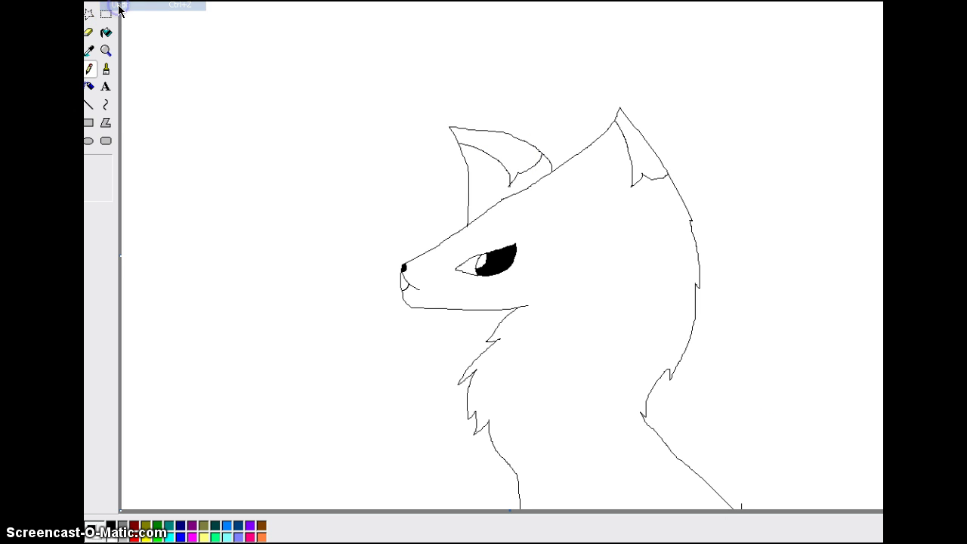
- Draw a bushy tail with jagged fur curling forward toward the wolf's neck, and erase and redraw the sharp corner of its front fur tuft
click(742, 504)
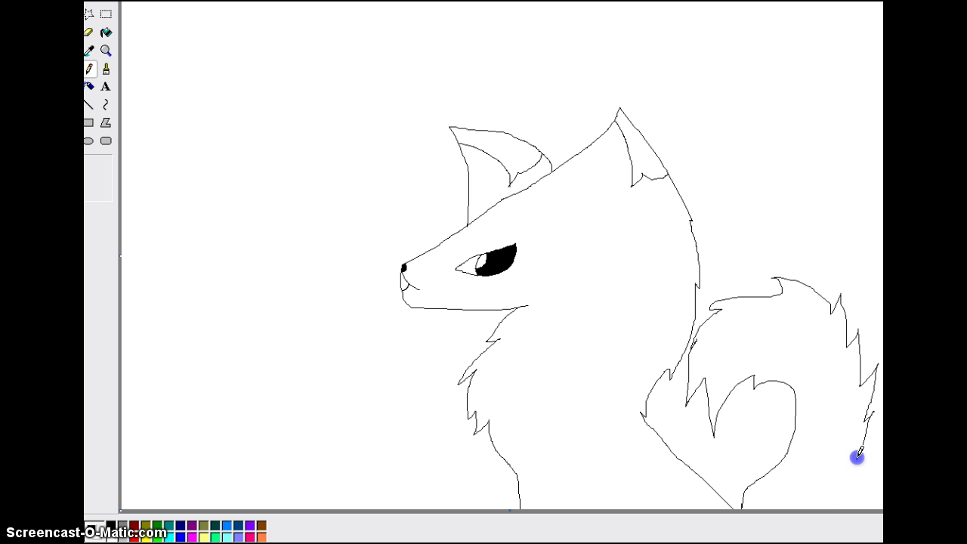
click(108, 52)
click(760, 307)
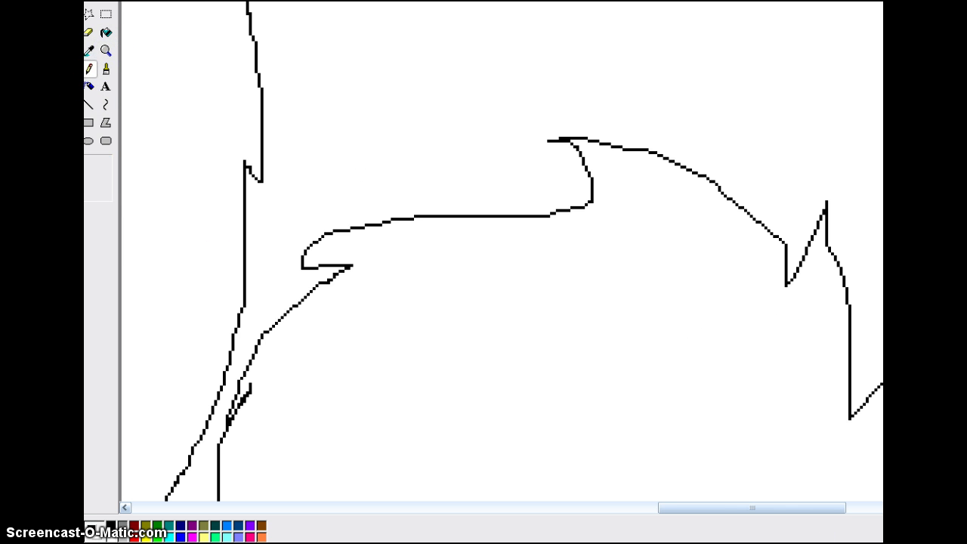
click(98, 121)
click(89, 33)
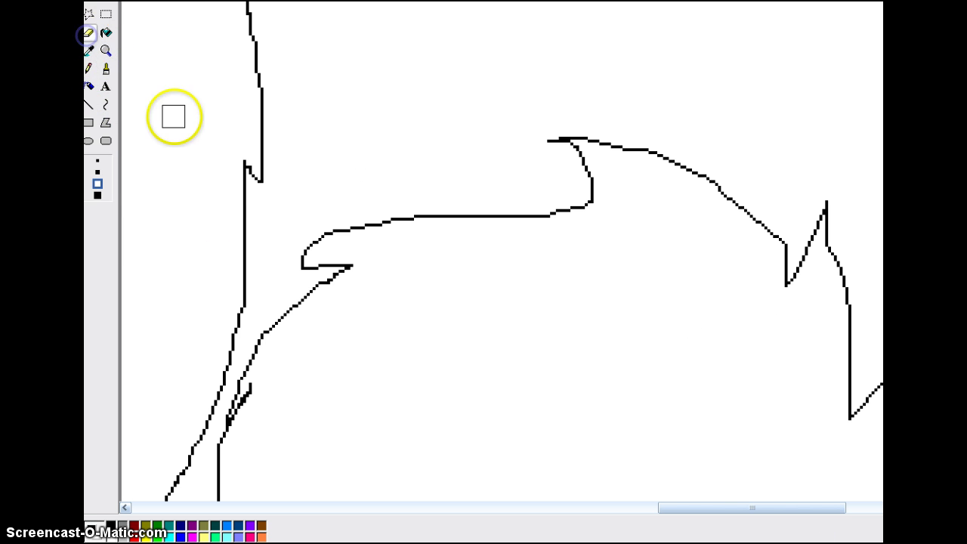
mouse_move(276, 239)
mouse_down()
mouse_move(286, 269)
mouse_move(303, 227)
mouse_move(307, 267)
mouse_up()
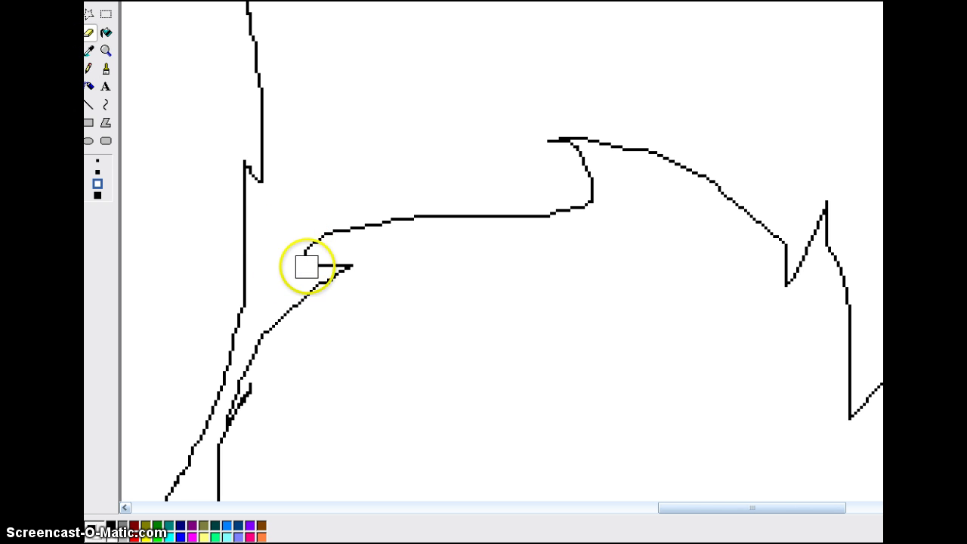
click(88, 69)
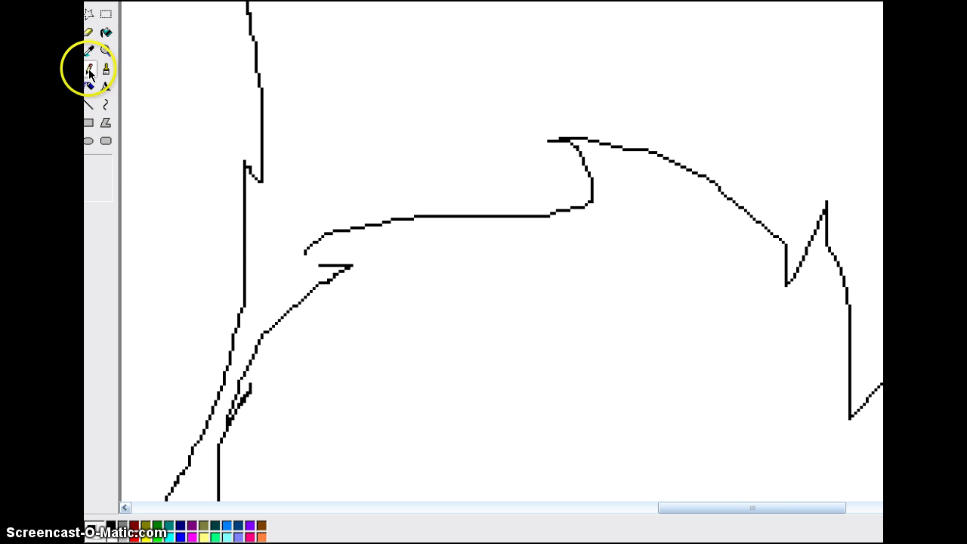
click(324, 264)
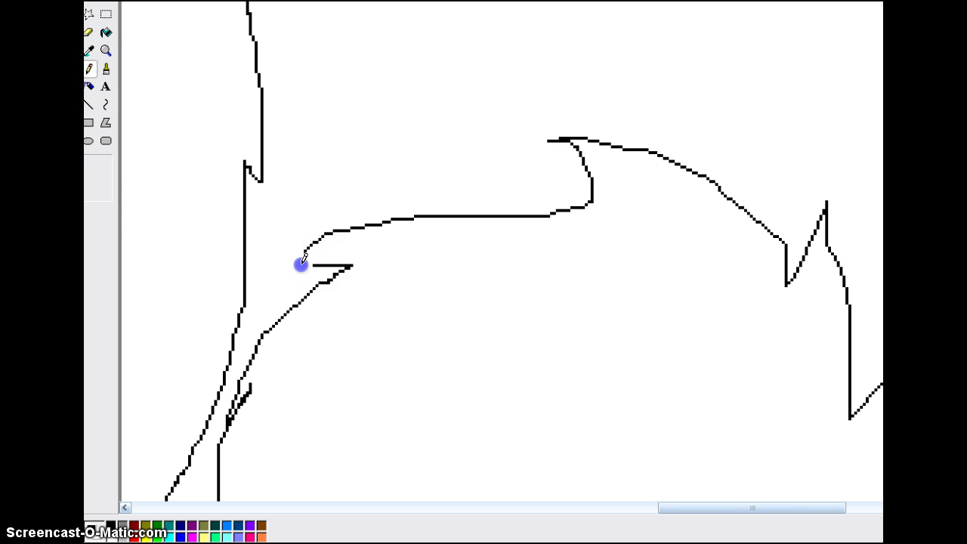
click(106, 51)
click(237, 132)
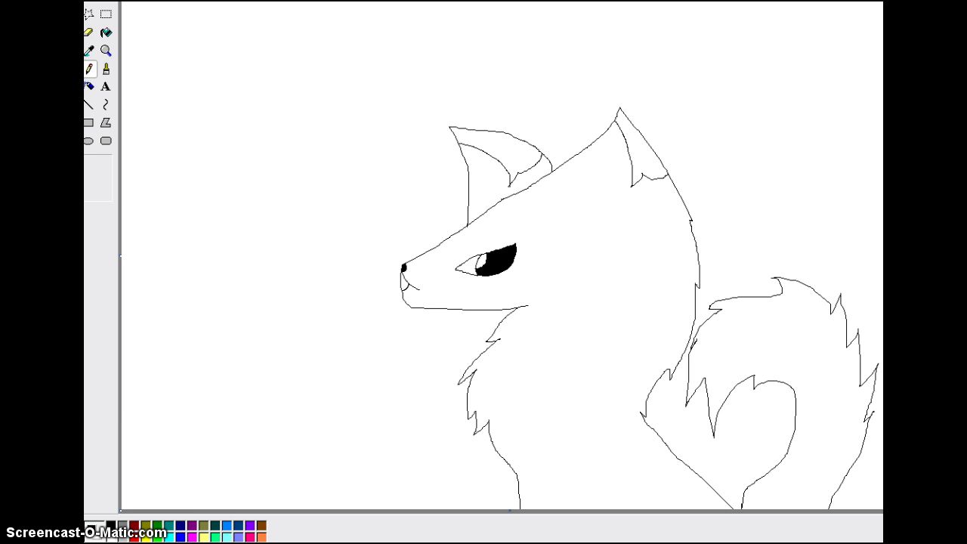
- Draw a short upturned eyelash with the Pencil at the rear upper corner of the eye
click(105, 50)
click(505, 265)
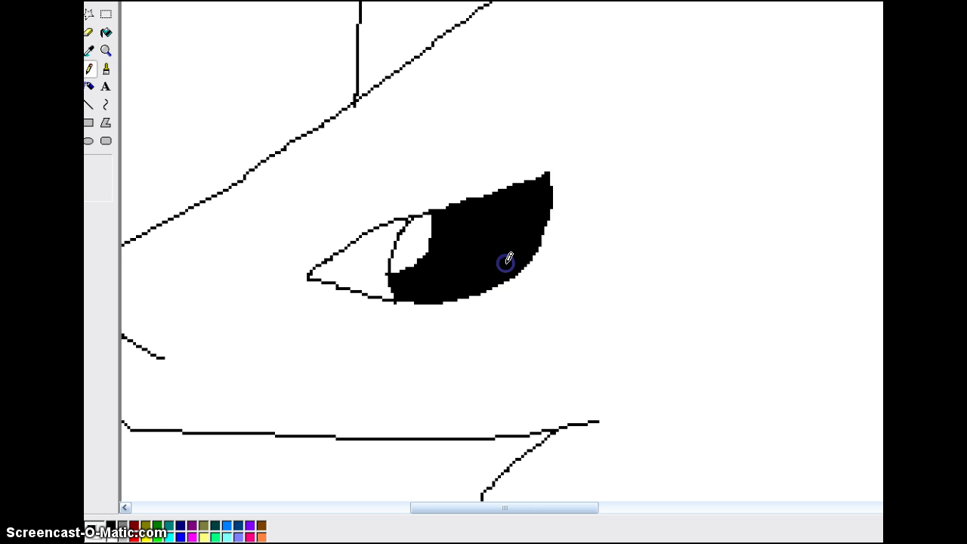
click(554, 167)
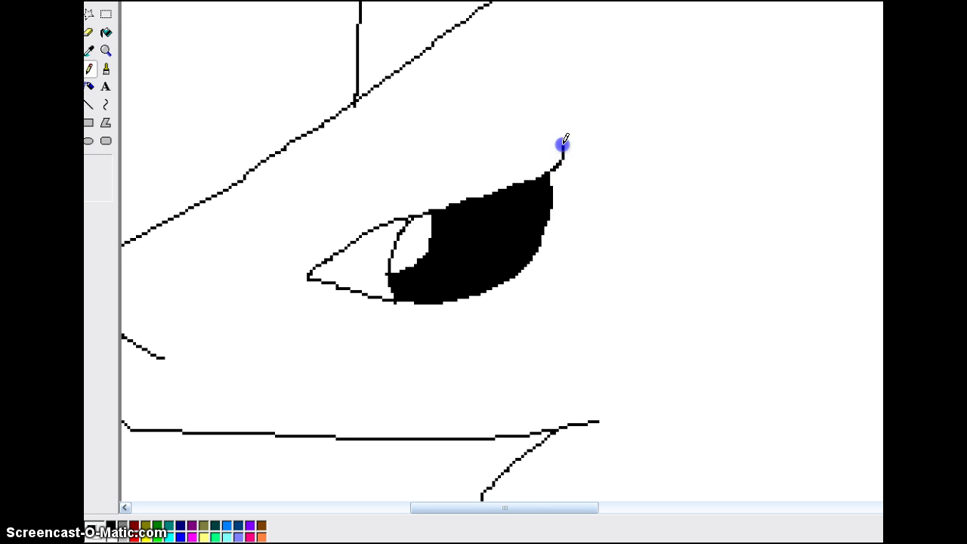
click(106, 50)
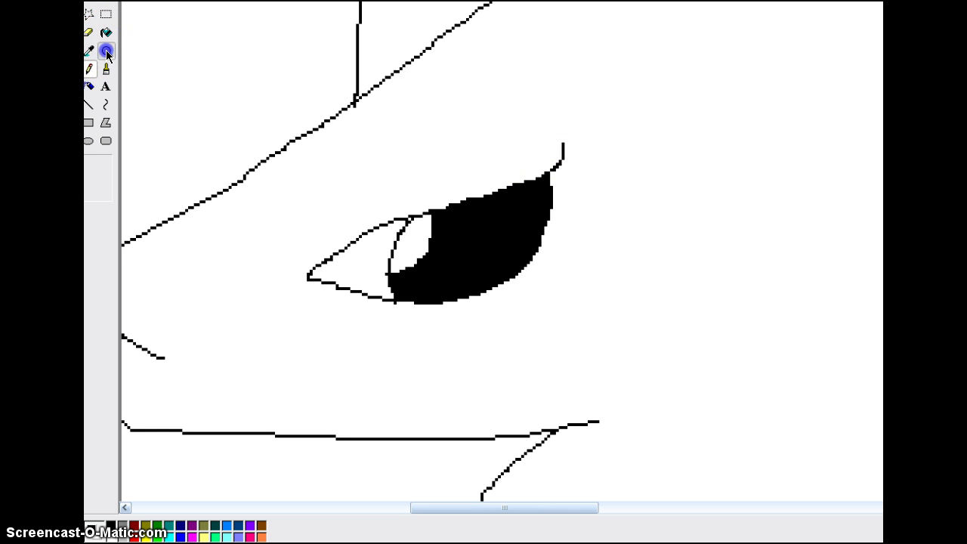
click(214, 147)
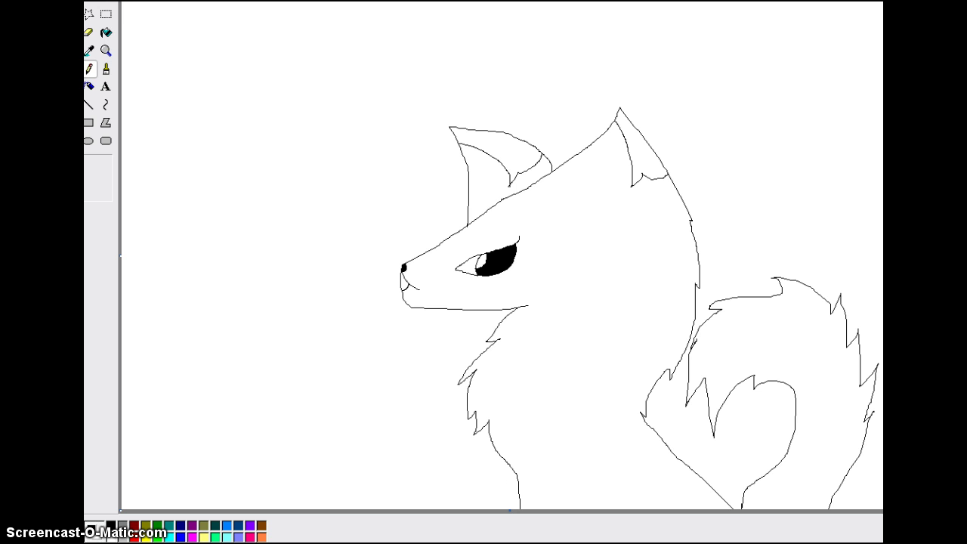
- Fill the wolf's head and body with dark gray
click(105, 31)
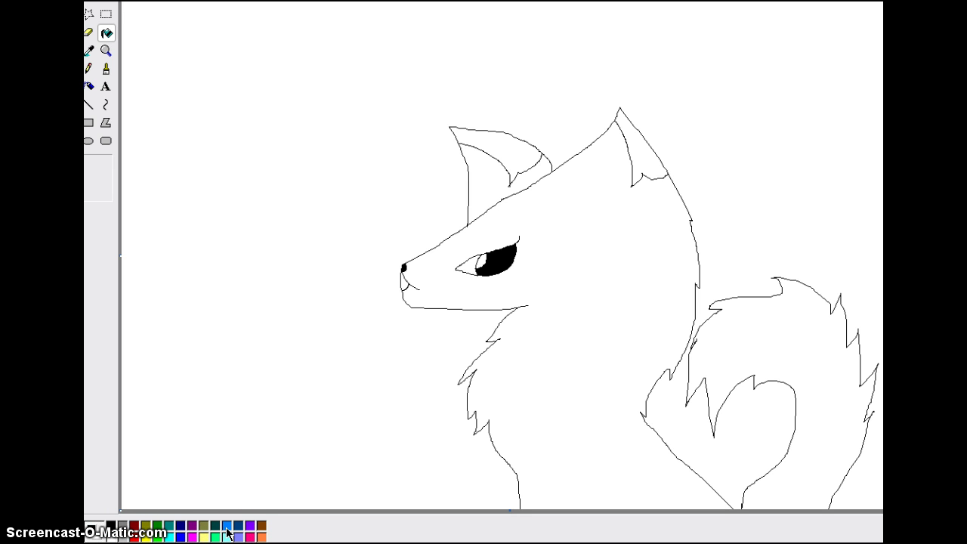
click(122, 525)
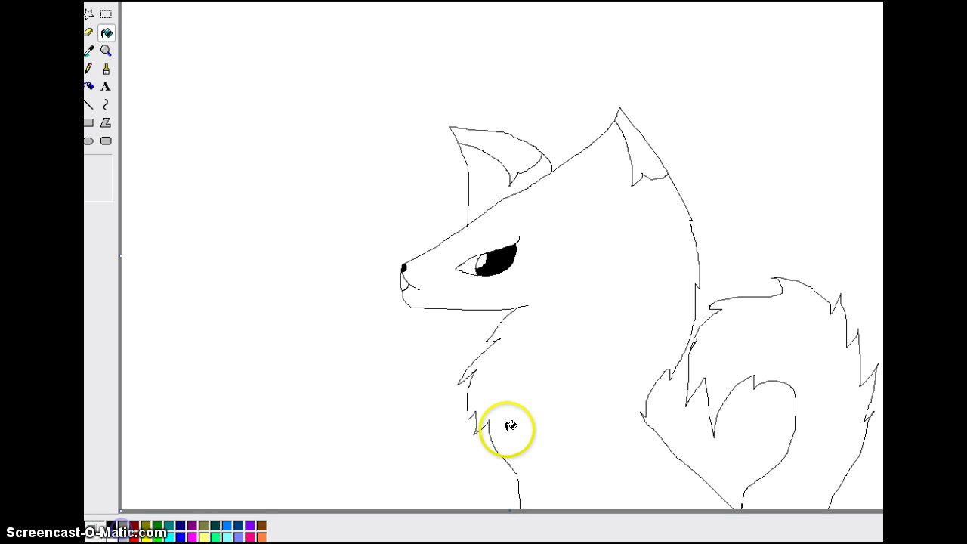
click(548, 393)
- Fill the tail, the base of the far ear and the small front section of the muzzle with dark gray
click(724, 341)
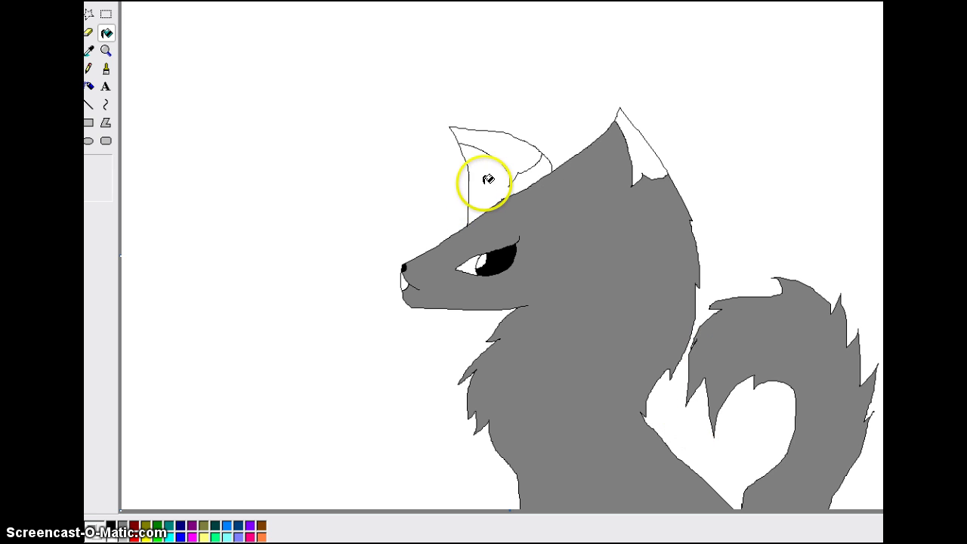
click(483, 186)
click(403, 281)
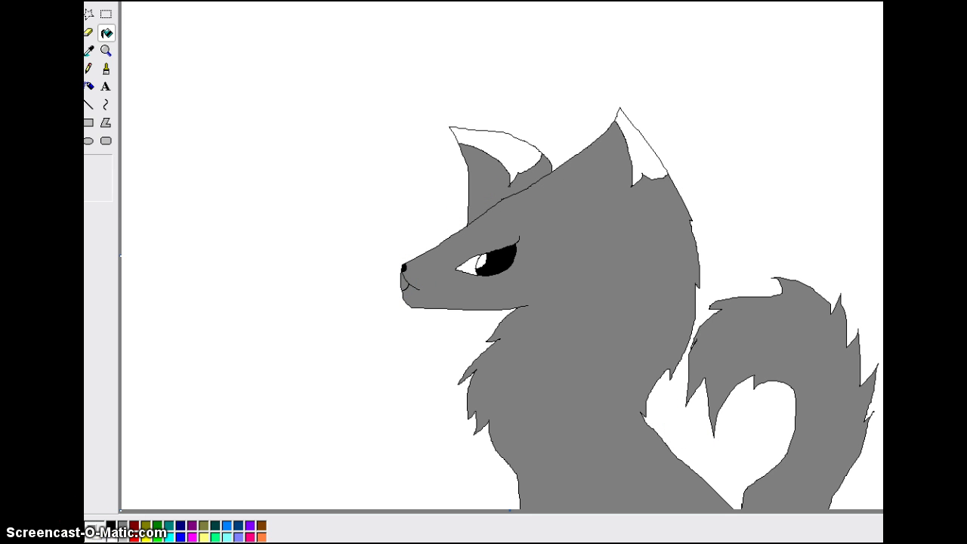
- Undo the gray fills of the muzzle front, far ear and tail, and take up the Fill tool again
click(87, 70)
click(106, 0)
click(117, 7)
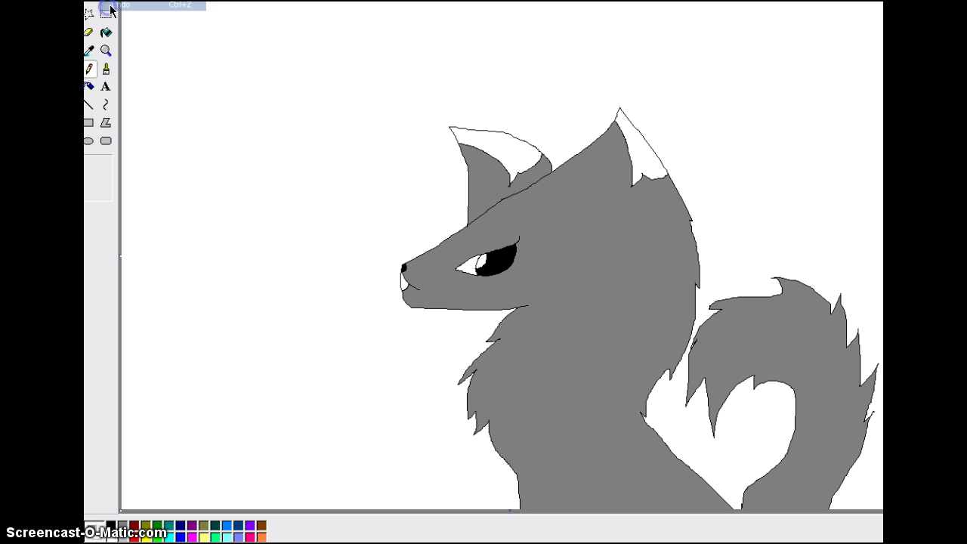
click(110, 0)
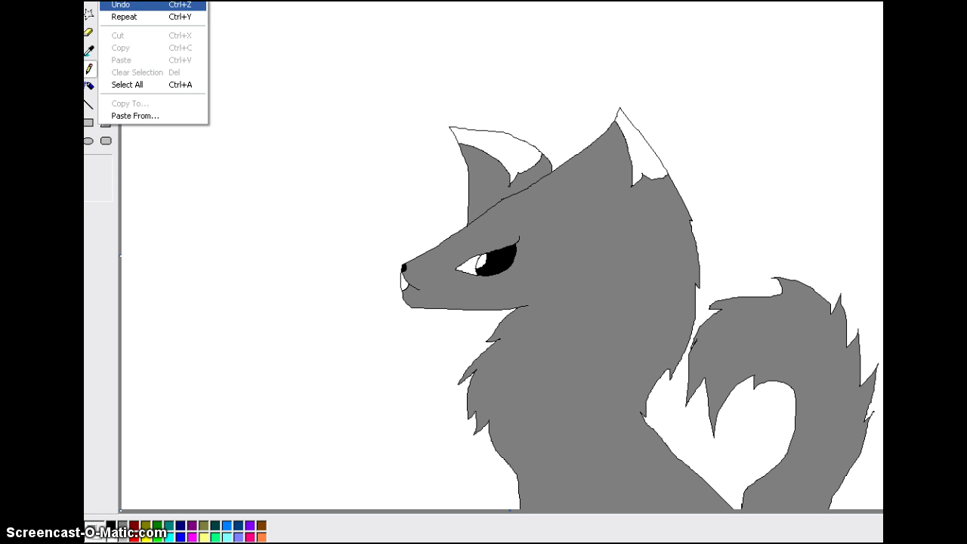
click(121, 5)
click(109, 0)
click(121, 5)
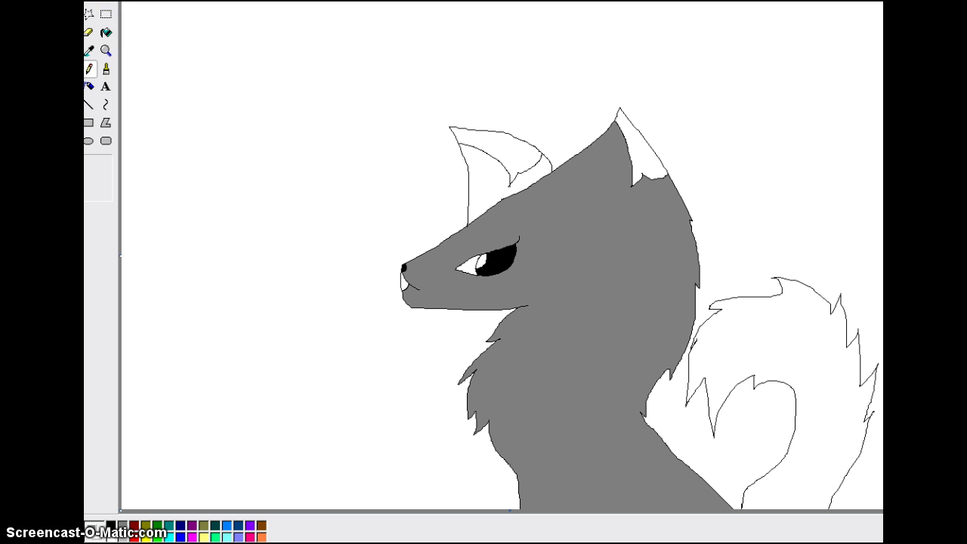
click(109, 0)
click(109, 0)
click(106, 33)
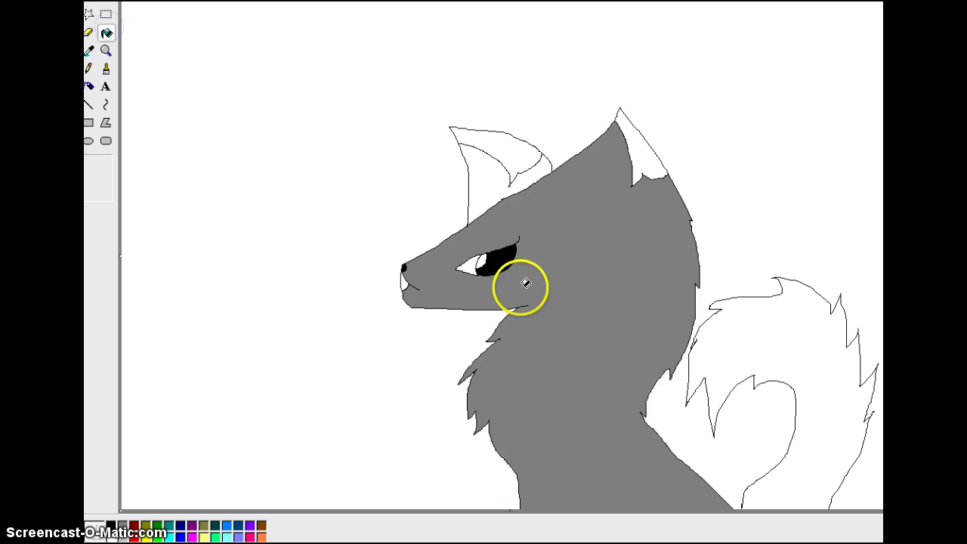
- Undo the dark gray fill of the wolf's head and body
key(ctrl+z)
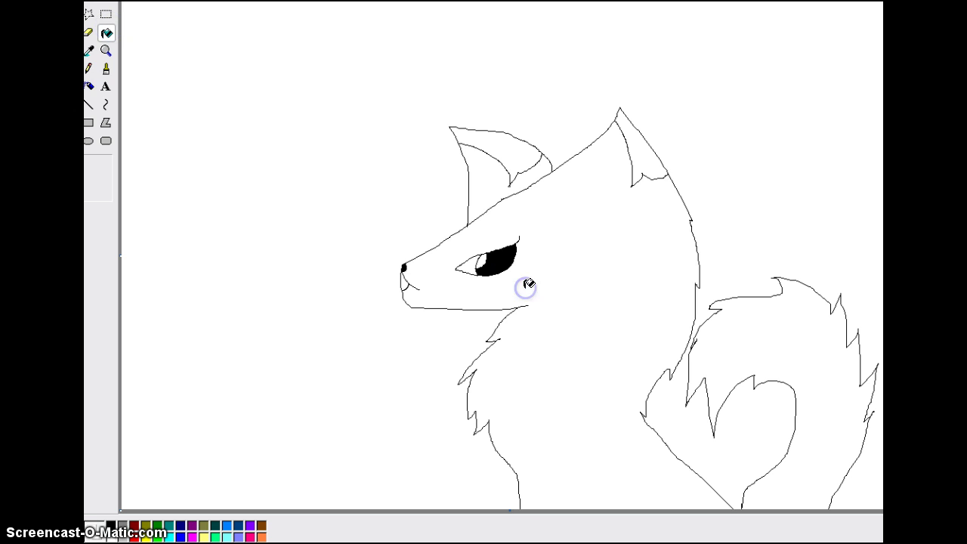
click(94, 62)
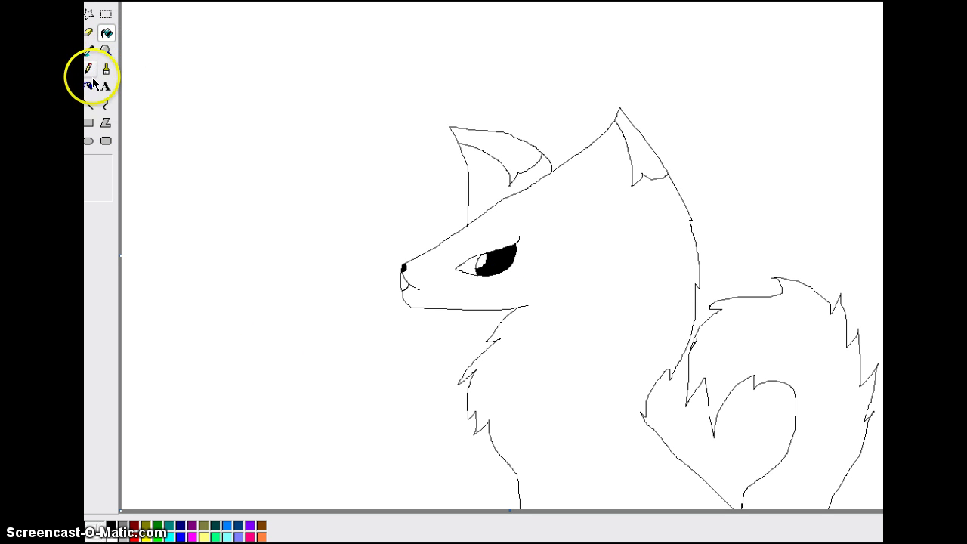
- Draw two black outline circles with the Ellipse tool, a larger one on the cheek and a smaller one above and behind the eye
click(88, 142)
click(501, 293)
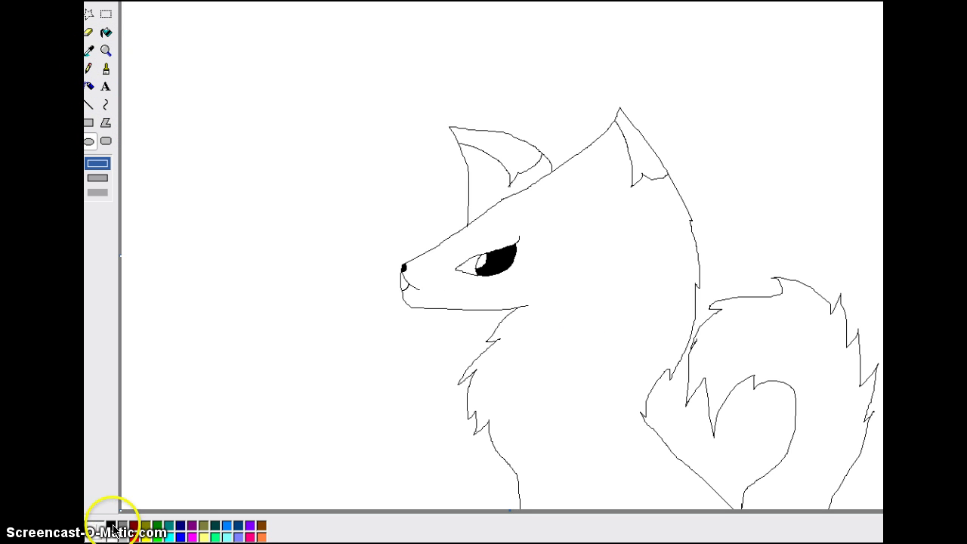
drag(558, 271, 649, 354)
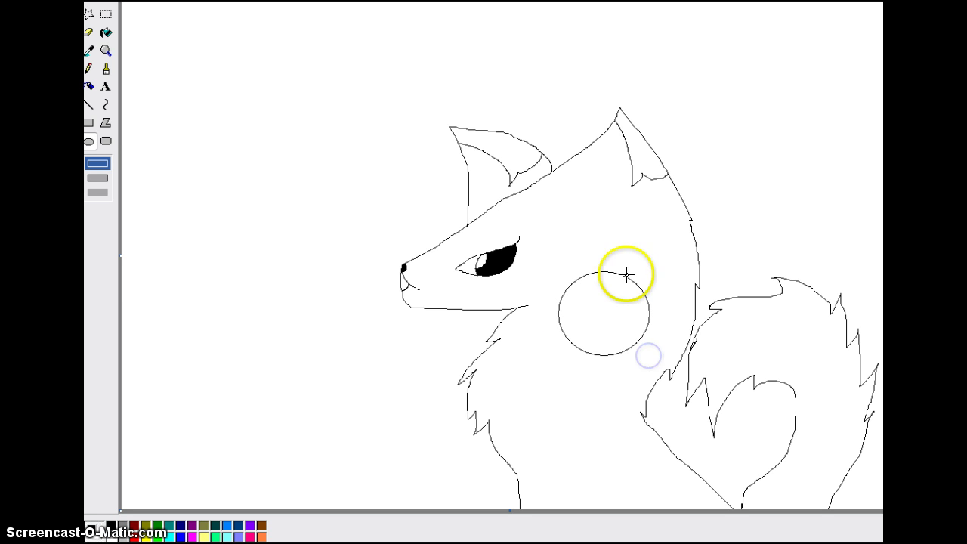
drag(521, 201, 588, 259)
- Undo both circles drawn on the wolf's head
key(alt+e)
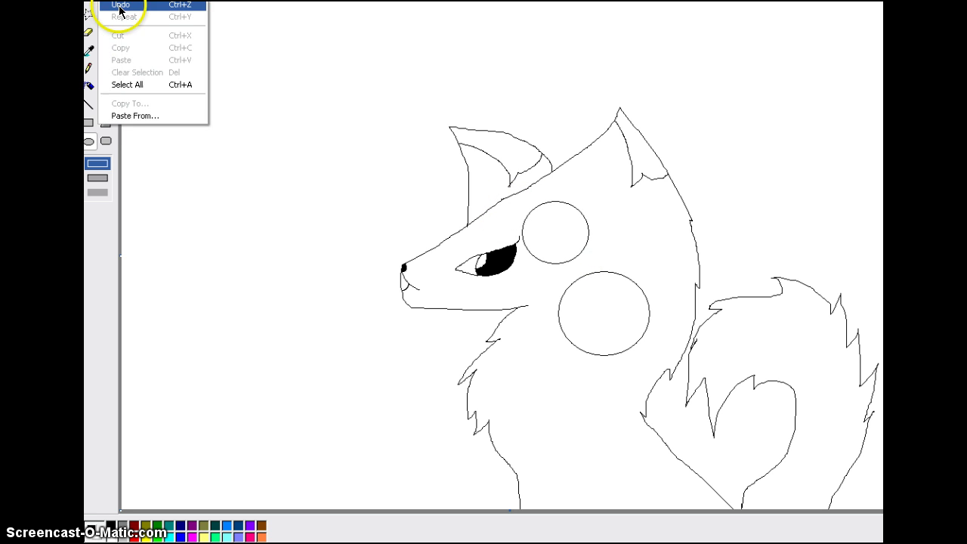
key(Return)
key(alt+e)
click(121, 6)
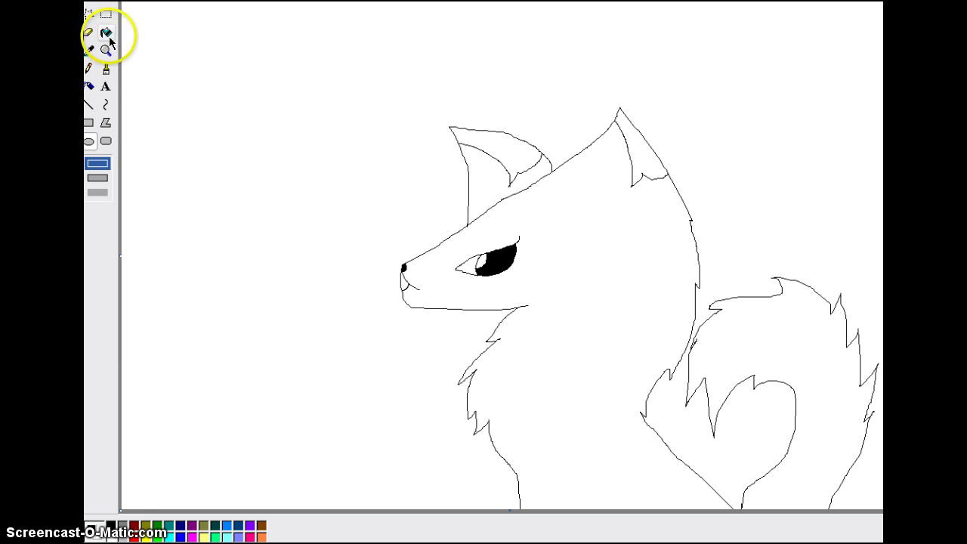
- Fill the wolf's head and body, the base of the far ear, the tail and the front of the muzzle with violet
click(106, 32)
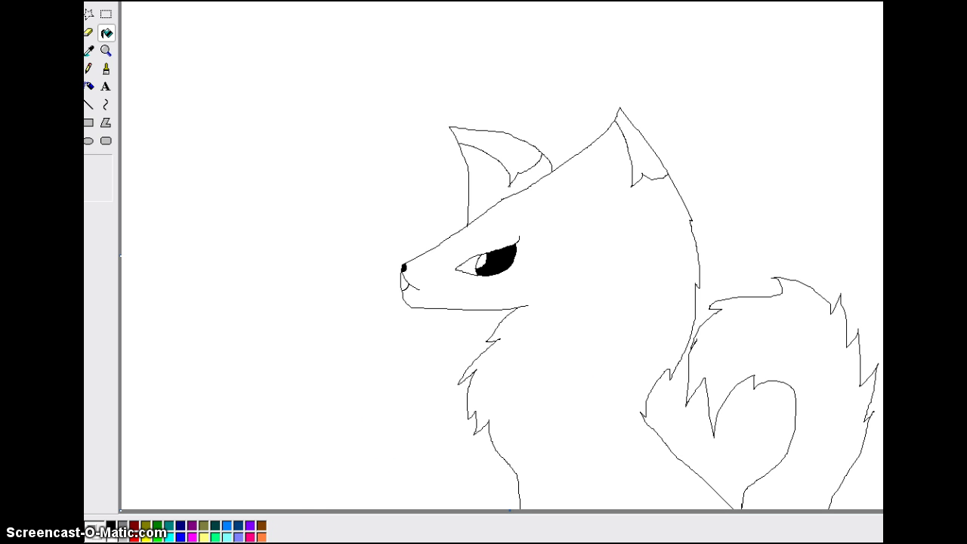
click(251, 533)
click(615, 428)
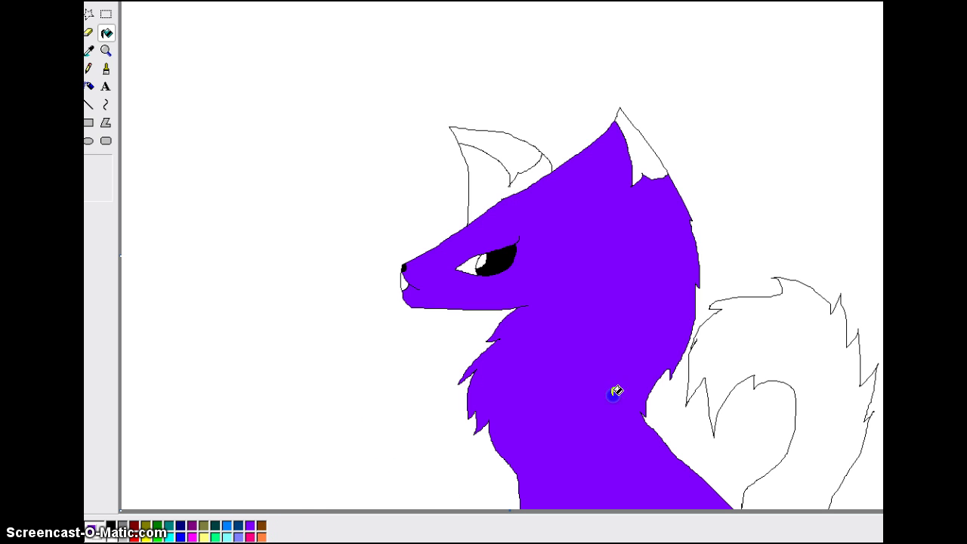
click(497, 187)
click(769, 366)
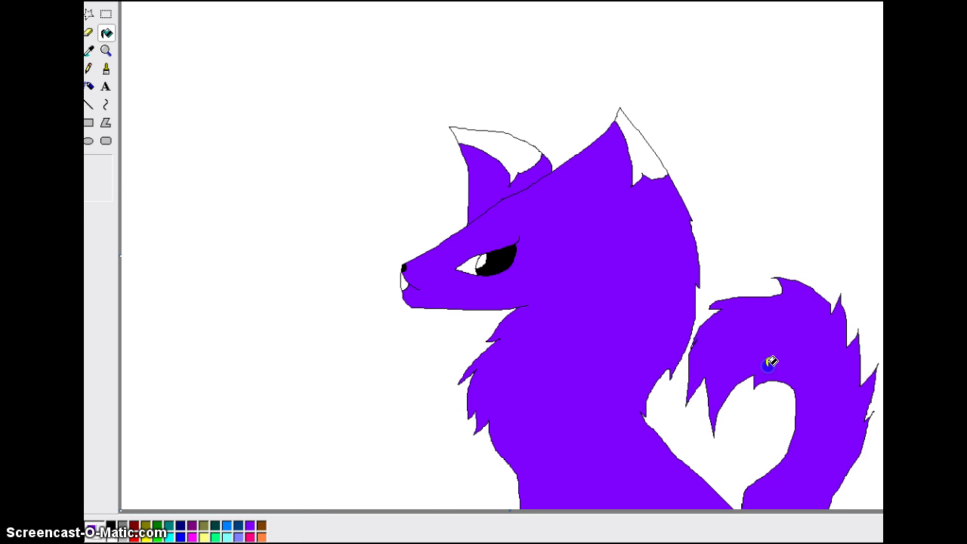
click(412, 285)
- Fill the pointed front part of the wolf's eye with brown
click(105, 52)
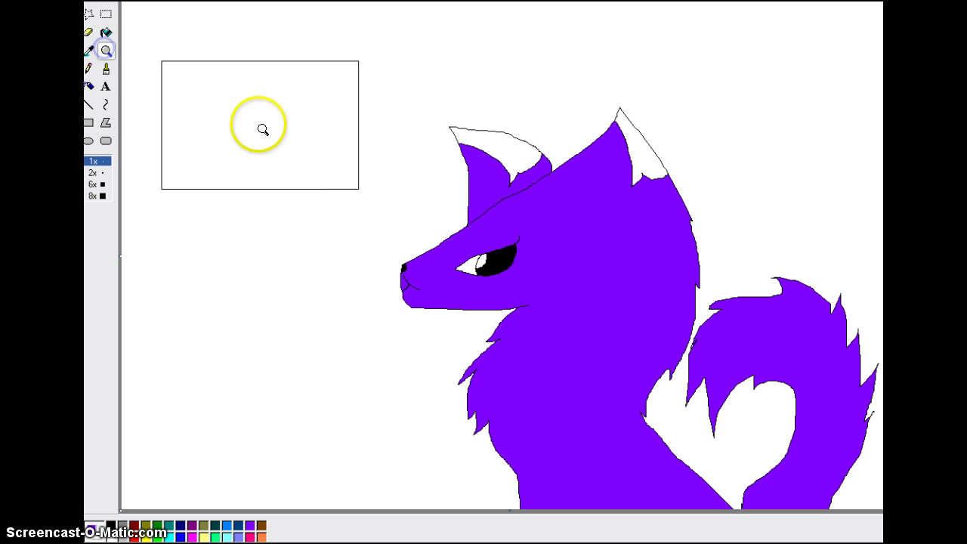
click(466, 244)
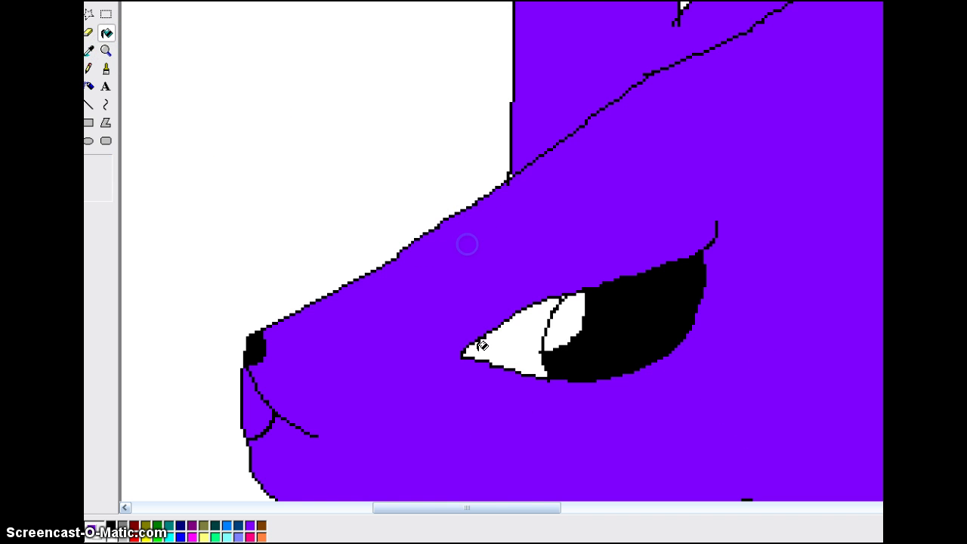
click(261, 527)
click(521, 351)
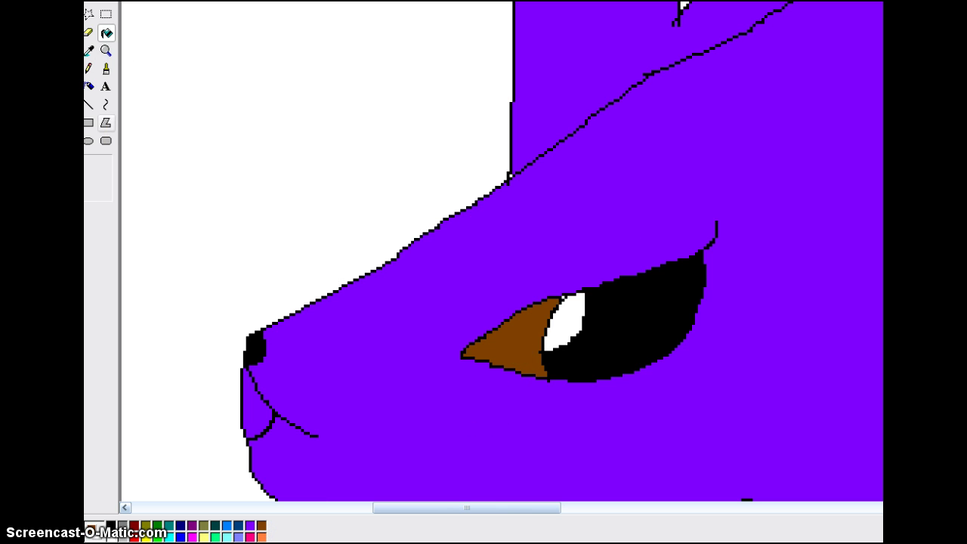
click(106, 68)
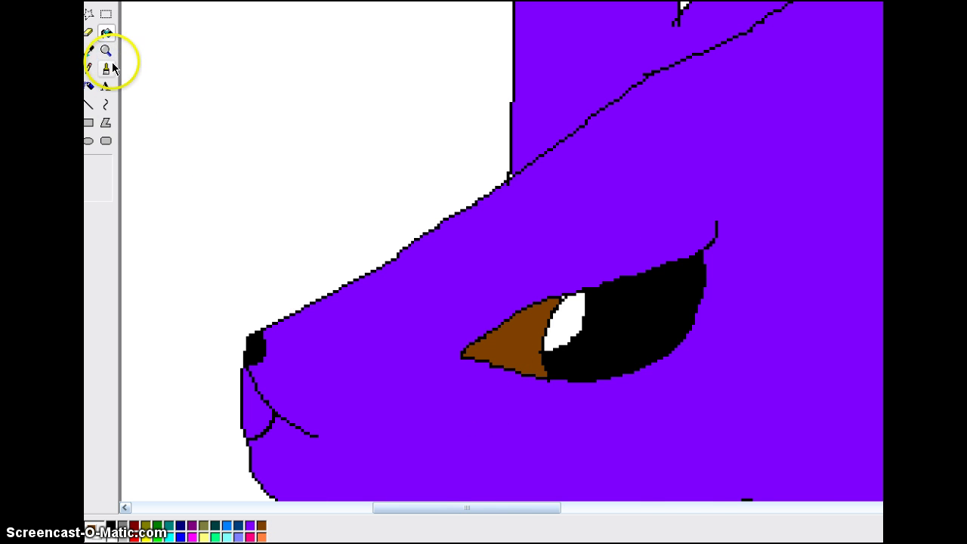
click(106, 50)
click(203, 108)
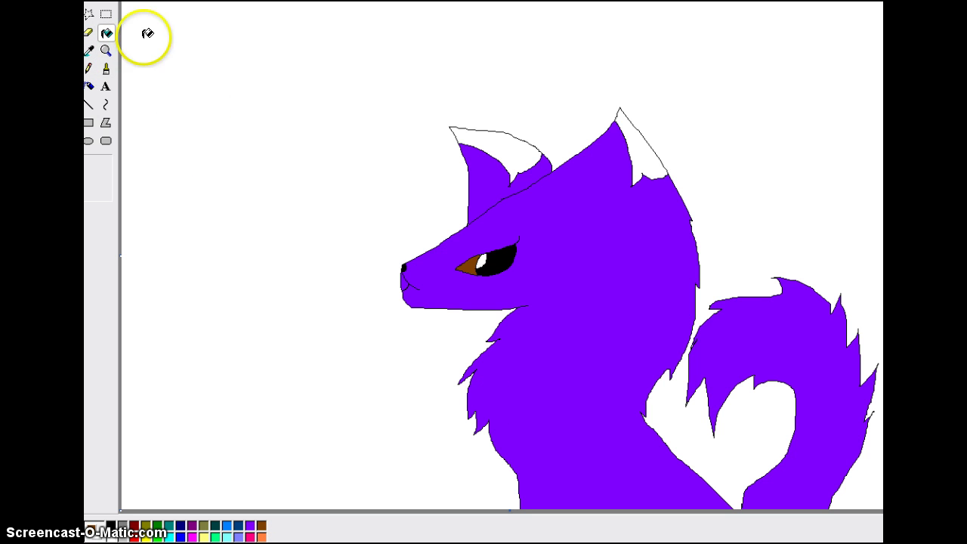
- With the black Pencil, draw the collar's curved upper edge across the neck and a first triangular spike below its throat end
click(90, 73)
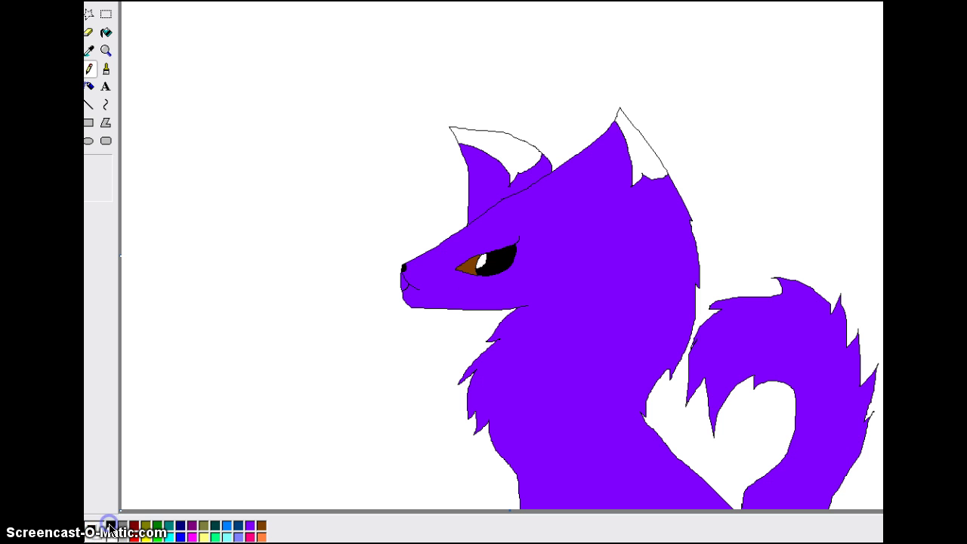
click(106, 51)
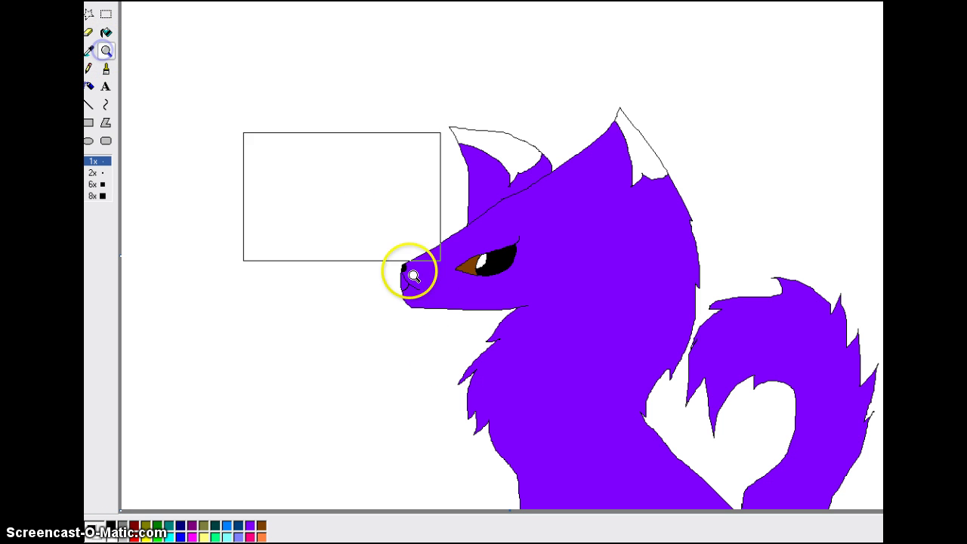
click(590, 368)
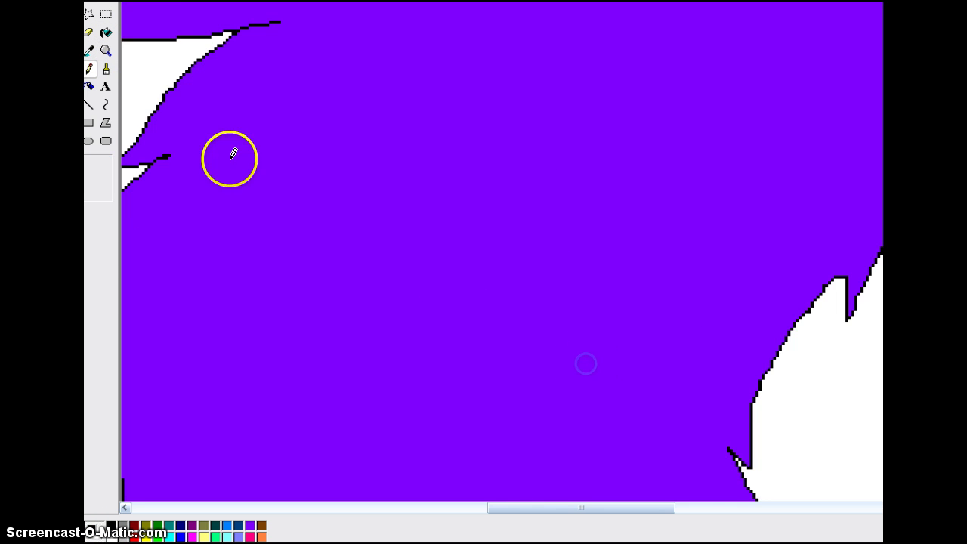
scroll(212, 156, up, 3)
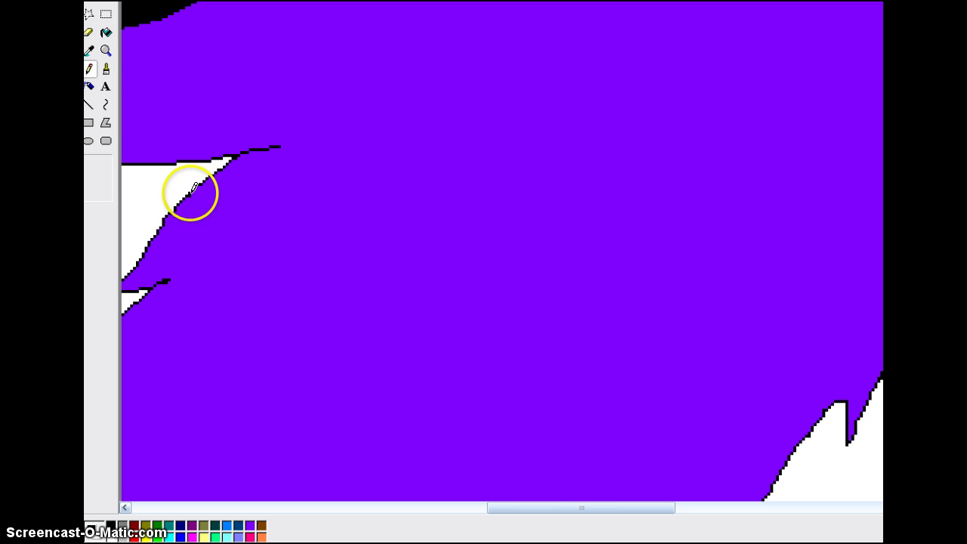
mouse_move(189, 194)
mouse_down()
mouse_move(264, 236)
mouse_move(360, 266)
mouse_up()
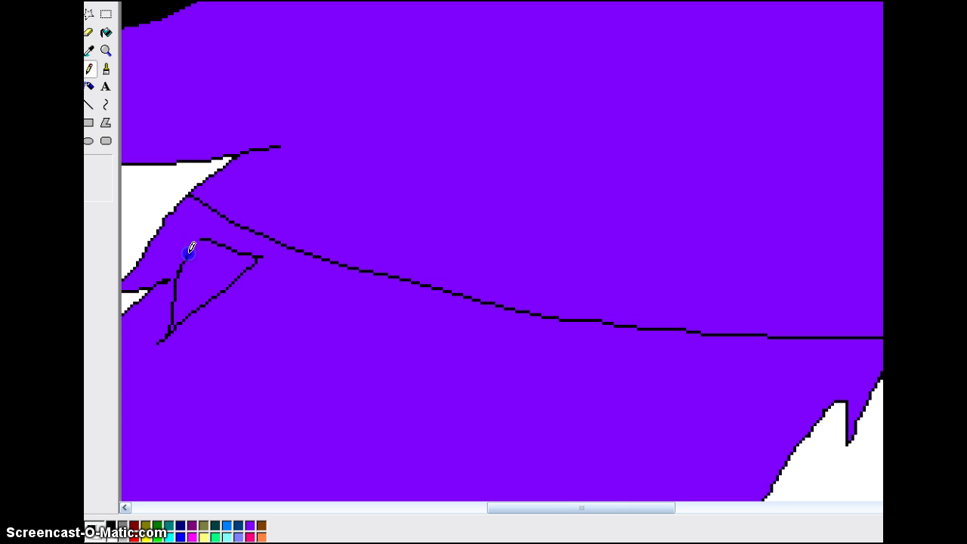
- Draw five more downward-pointing triangular spikes in a row below the collar's upper edge, toward the back of the neck
drag(290, 274, 352, 281)
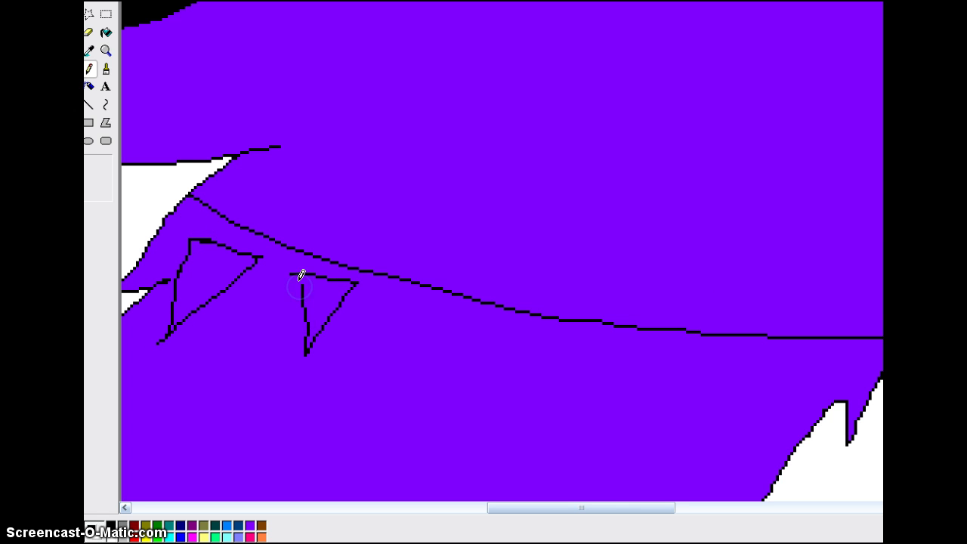
mouse_move(300, 269)
mouse_down()
mouse_move(309, 276)
mouse_move(305, 298)
mouse_up()
drag(397, 297, 437, 297)
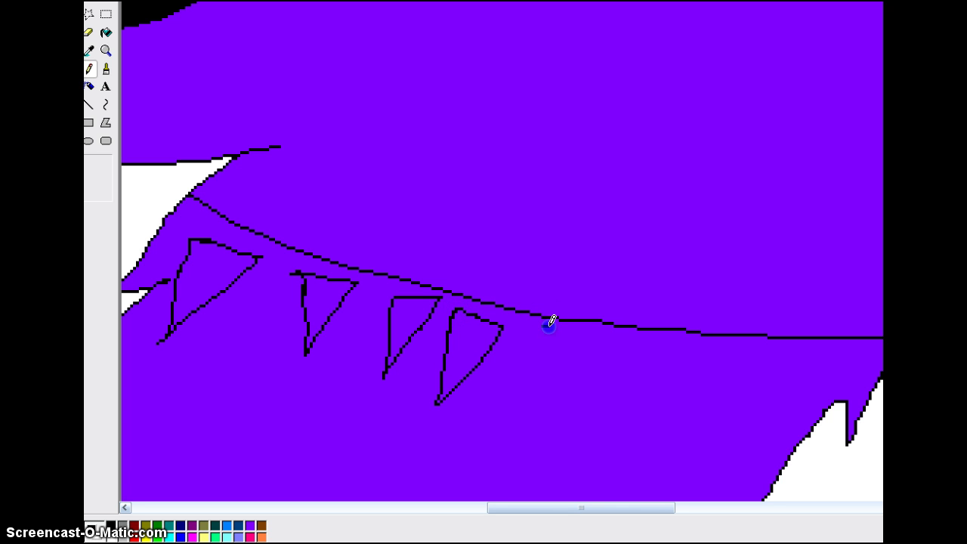
mouse_move(542, 327)
mouse_down()
mouse_move(572, 328)
mouse_move(548, 425)
mouse_up()
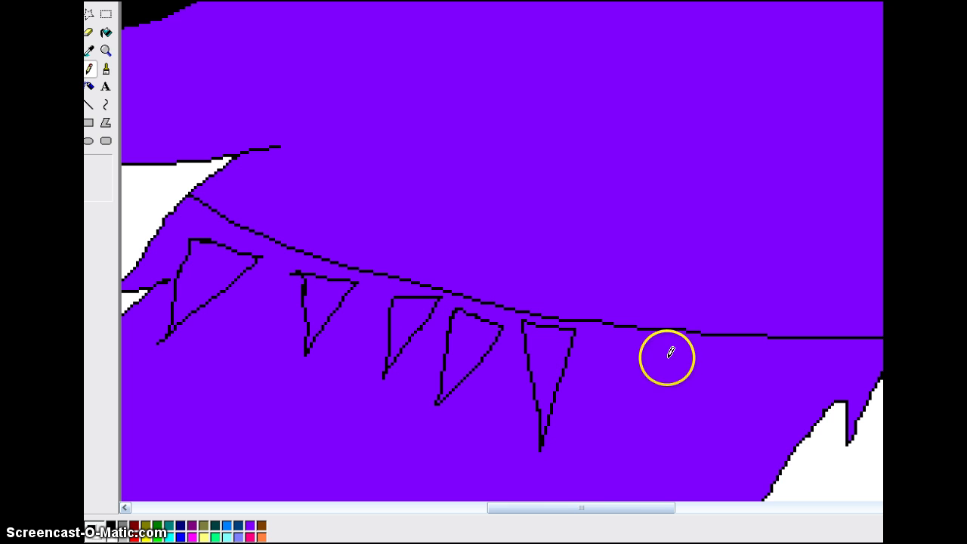
drag(629, 346, 742, 357)
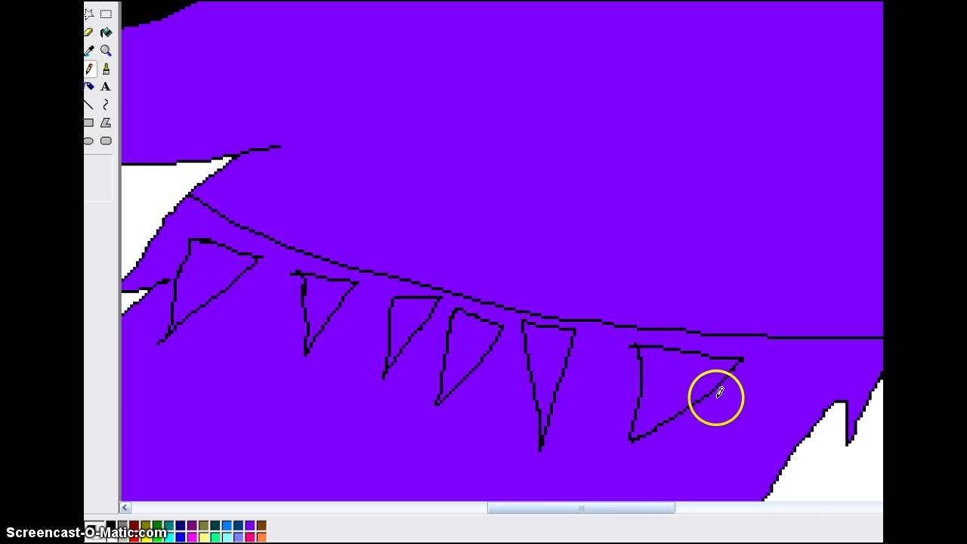
- Draw the collar's lower edge as short lines between the spikes, closing the band from the nape to the throat
drag(712, 389, 756, 394)
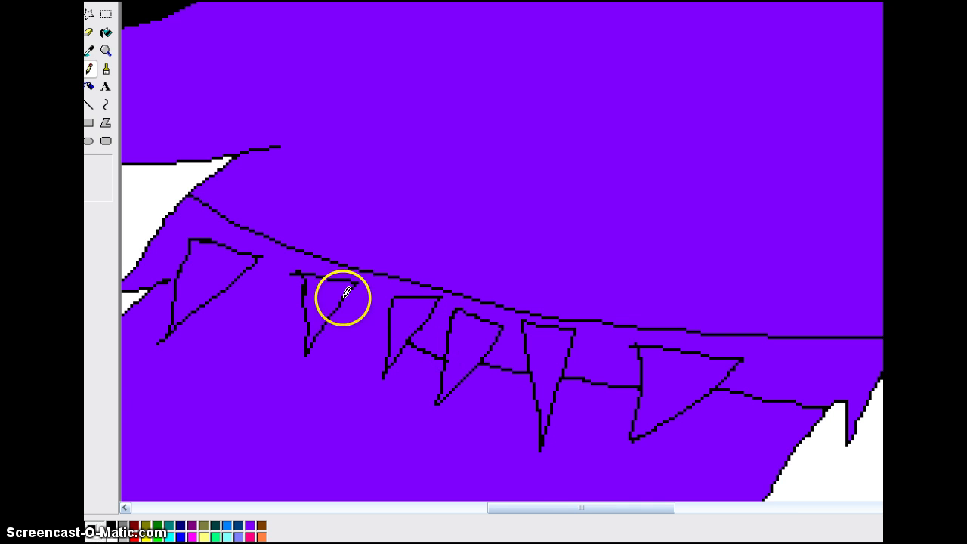
drag(323, 327, 347, 330)
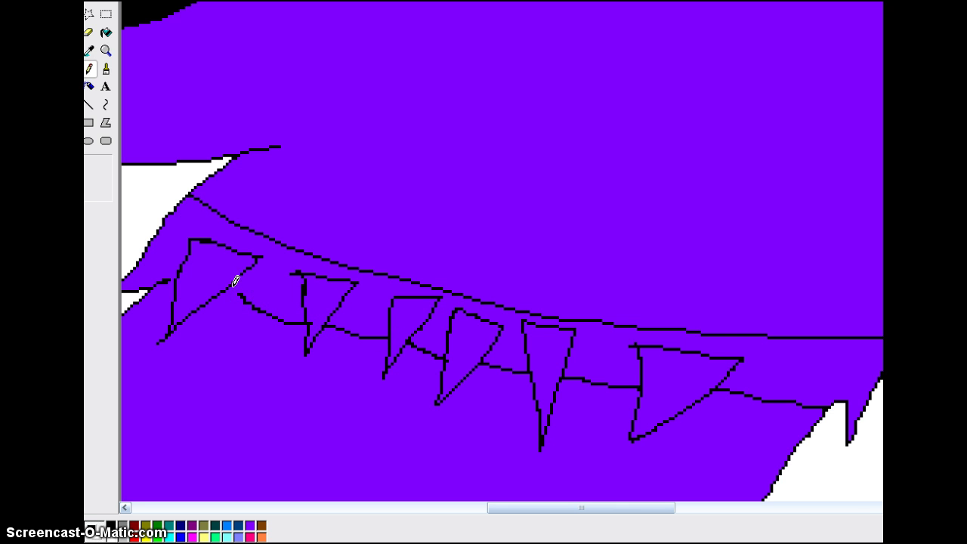
drag(245, 293, 233, 284)
- Fill the first two collar spikes at the throat end with white
click(105, 32)
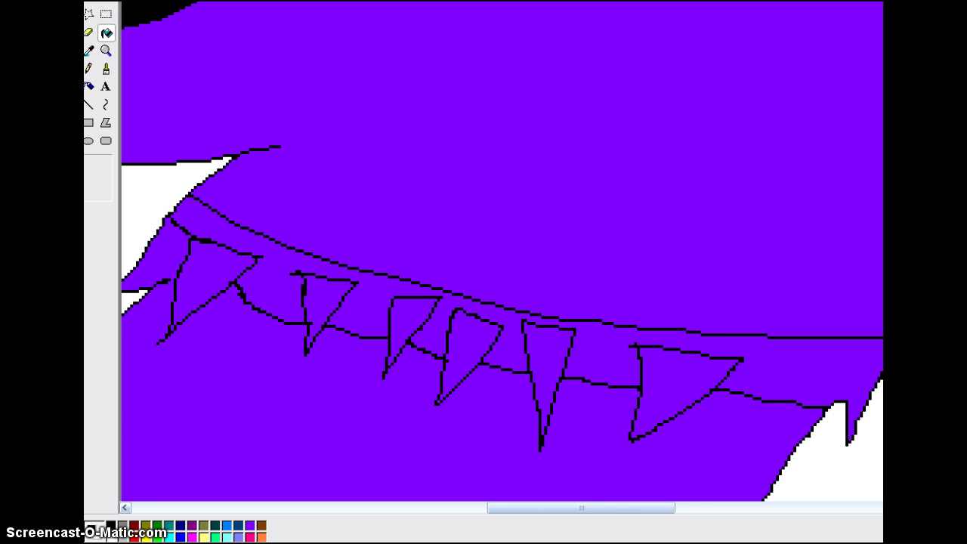
click(188, 285)
click(110, 527)
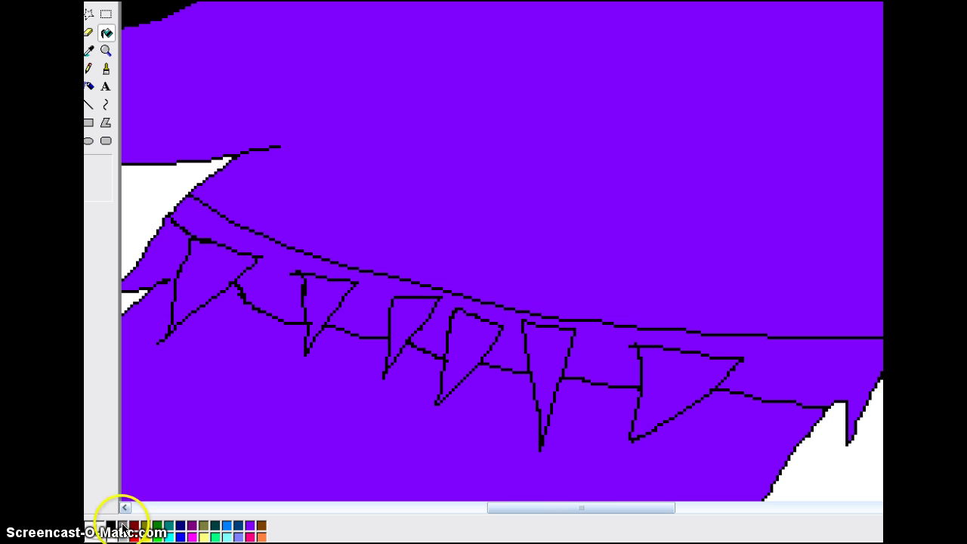
click(192, 240)
click(311, 282)
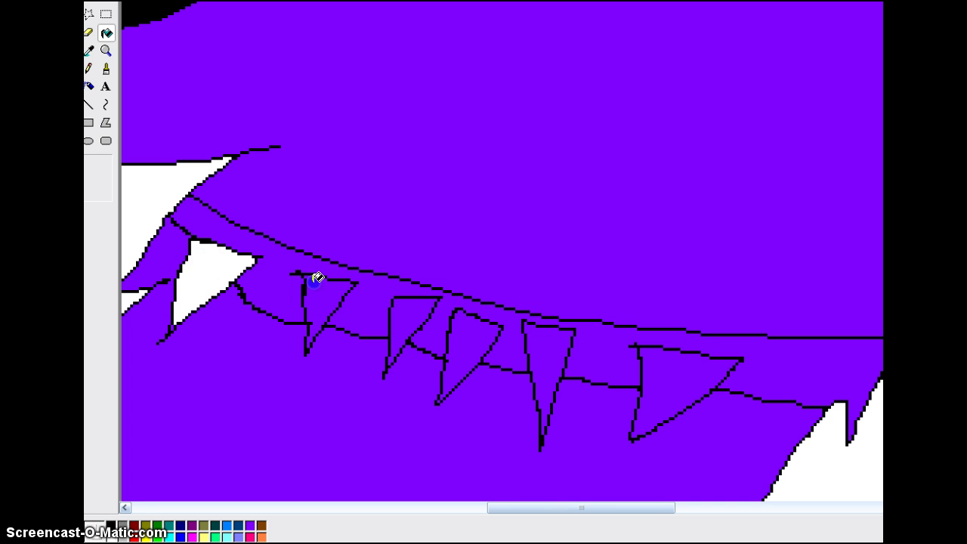
click(400, 316)
click(426, 319)
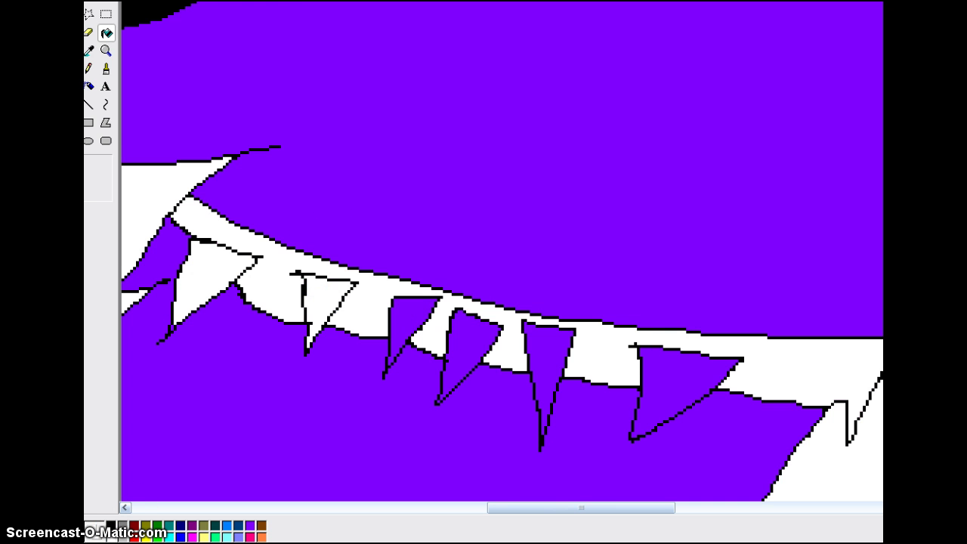
click(110, 0)
click(136, 9)
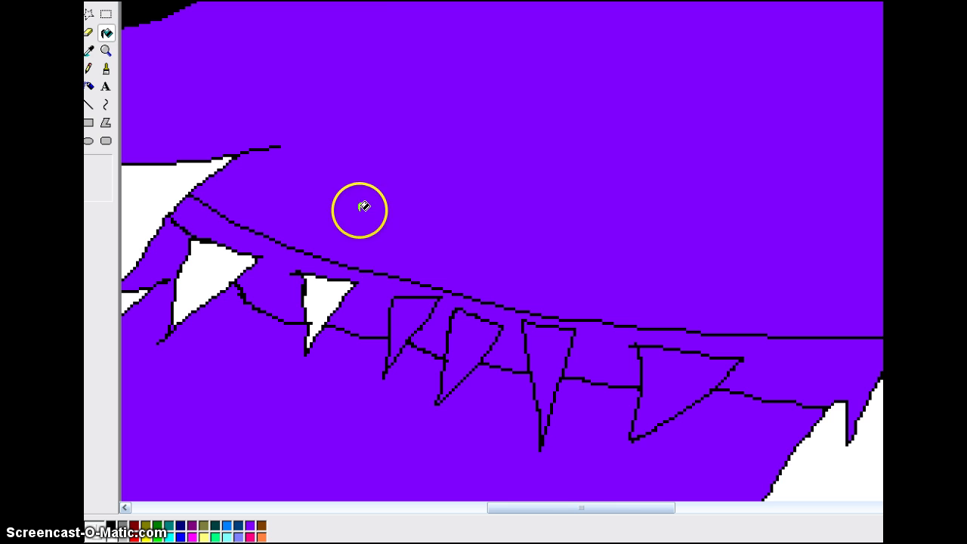
- Fill the remaining four collar spikes with white
click(404, 315)
click(452, 322)
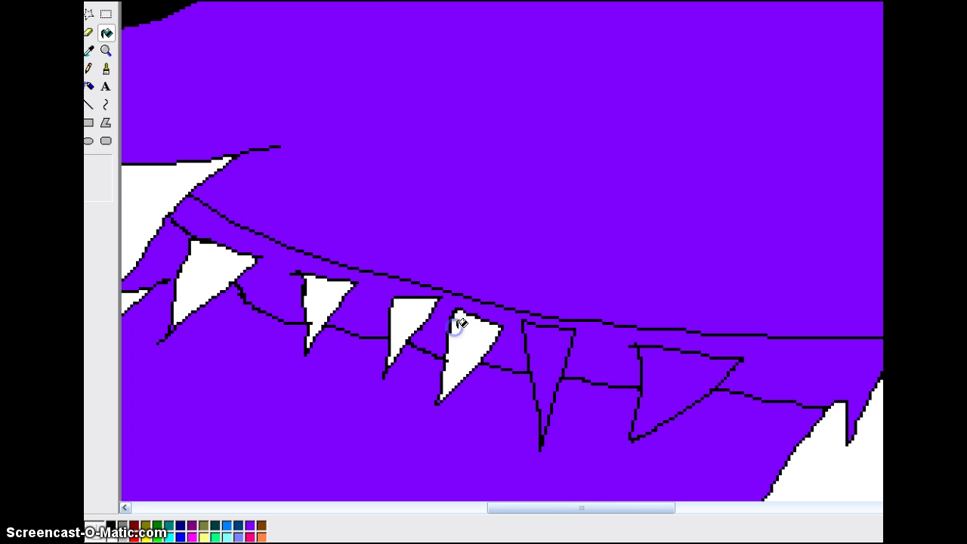
click(556, 338)
click(683, 366)
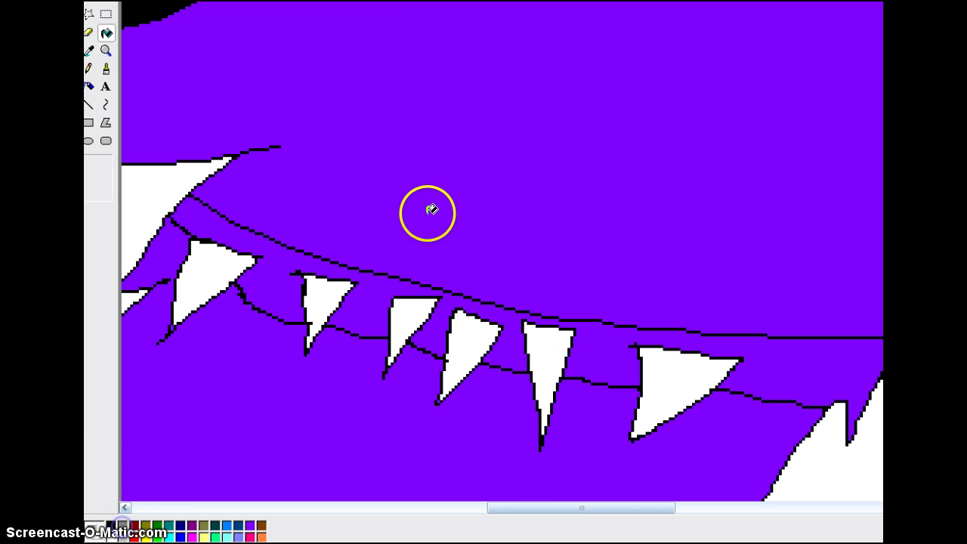
- Fill the collar band behind the spikes with dark gray and return to the normal view of the whole drawing
click(386, 291)
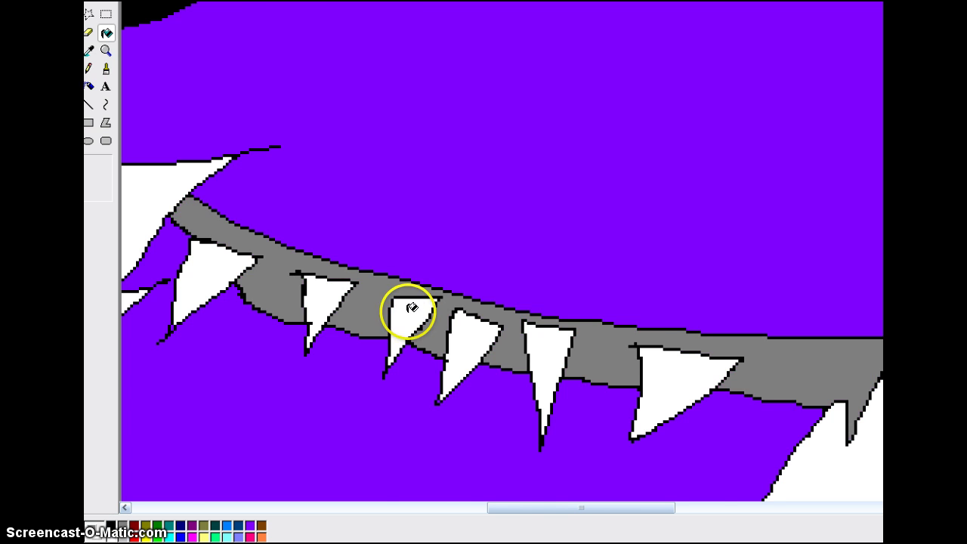
scroll(411, 309, down, 5)
click(107, 65)
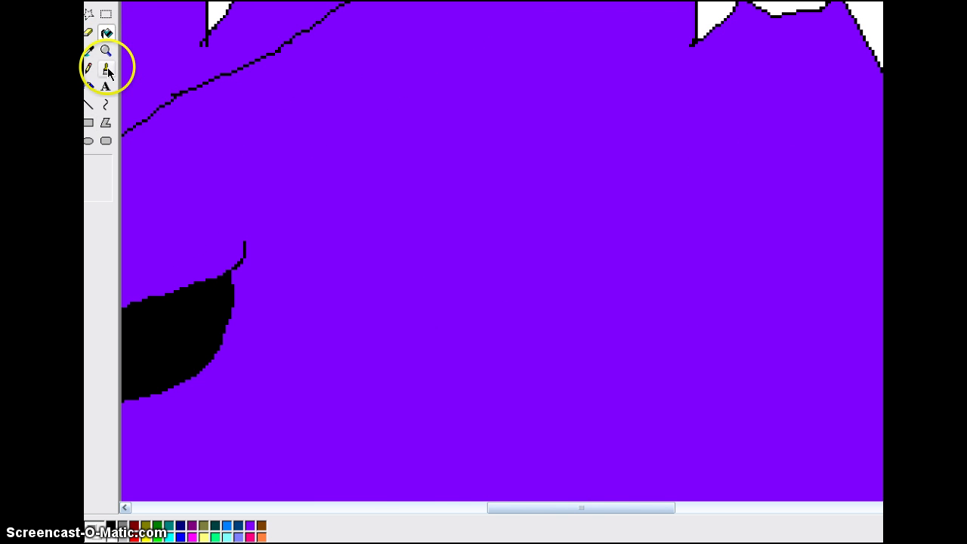
click(313, 184)
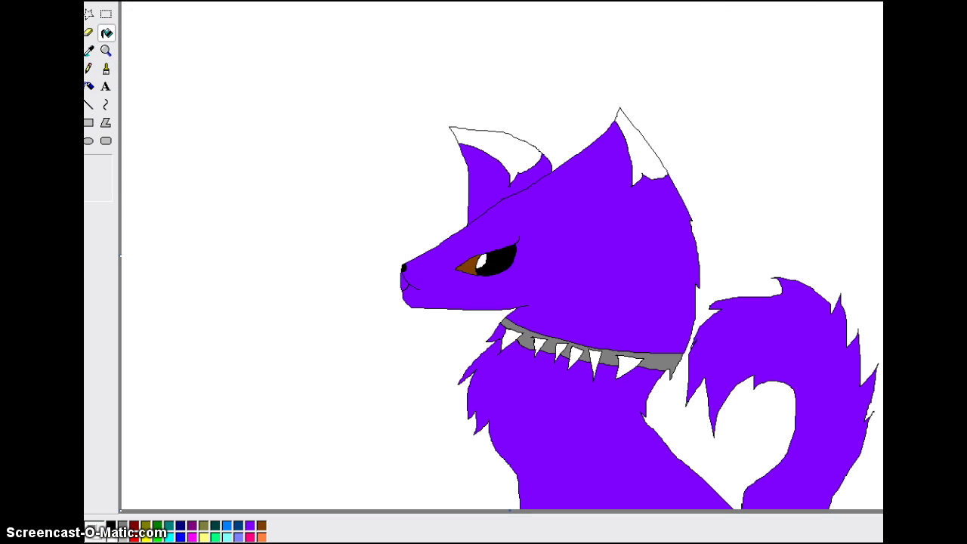
- Set up the Fill tool with black for coloring the background
click(209, 335)
click(90, 70)
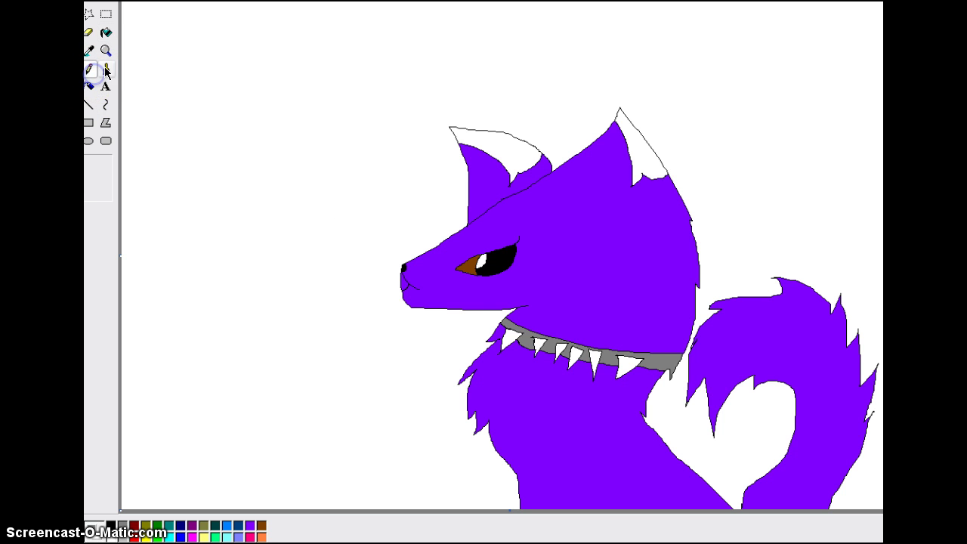
click(106, 33)
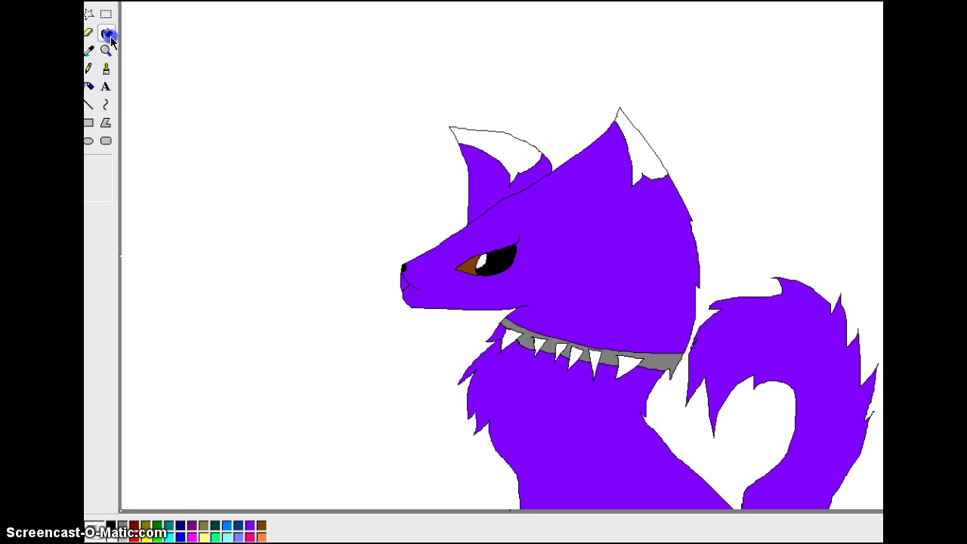
click(110, 526)
double_click(110, 527)
click(551, 350)
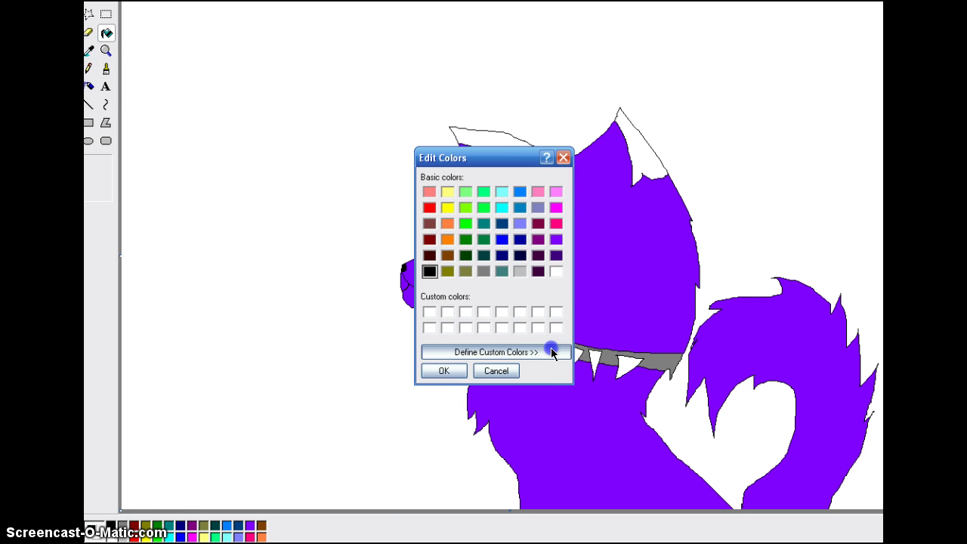
click(726, 297)
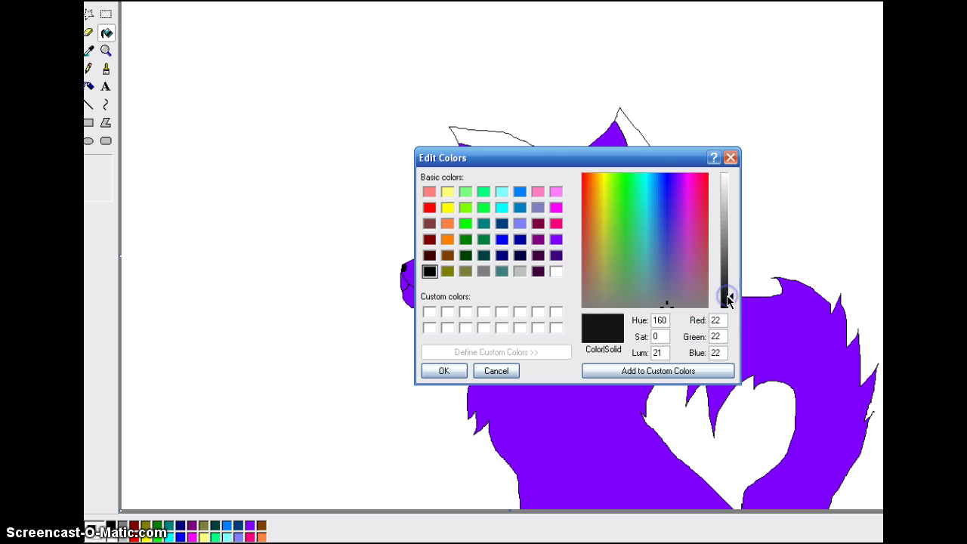
click(730, 158)
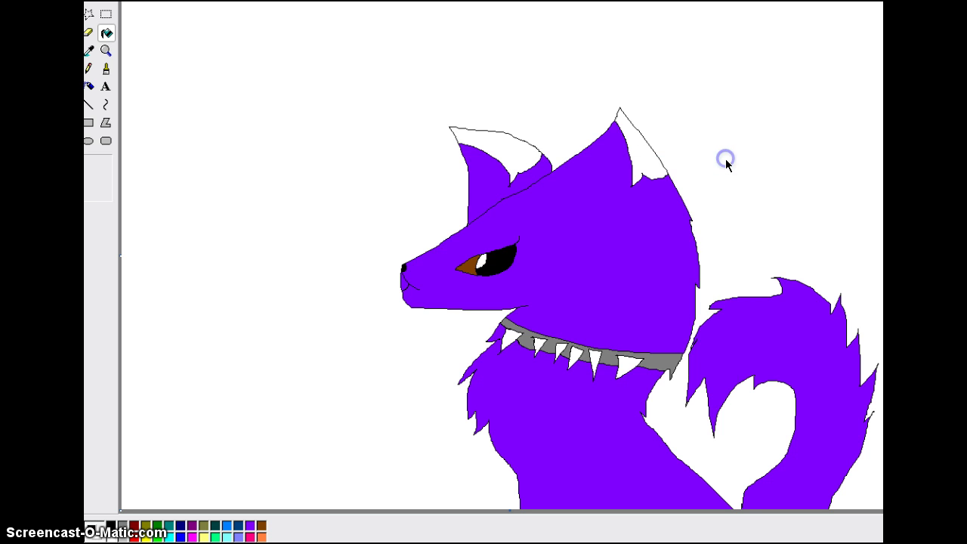
- Fill the white background around the wolf with black
click(387, 144)
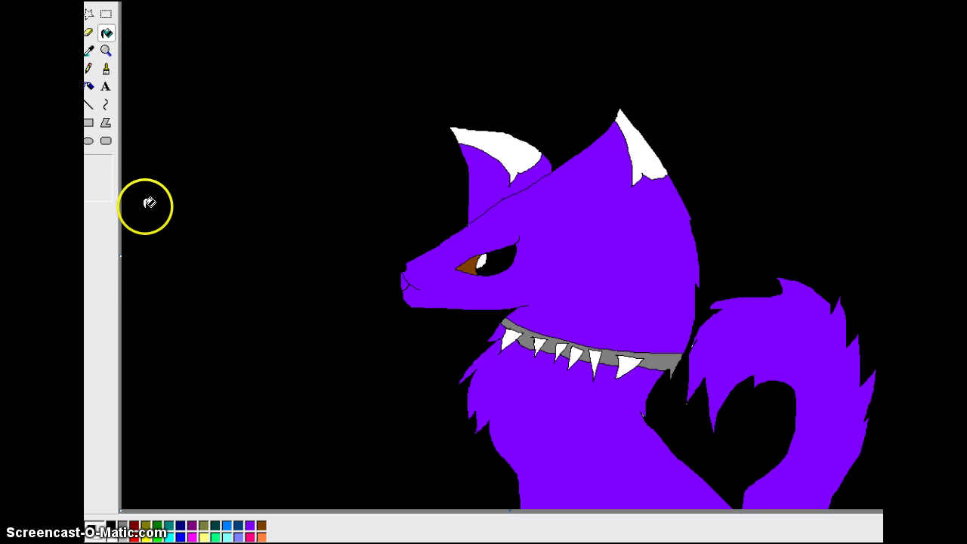
- Add a text box on the empty background above and in front of the wolf's muzzle, using the WolfsRain font
click(106, 86)
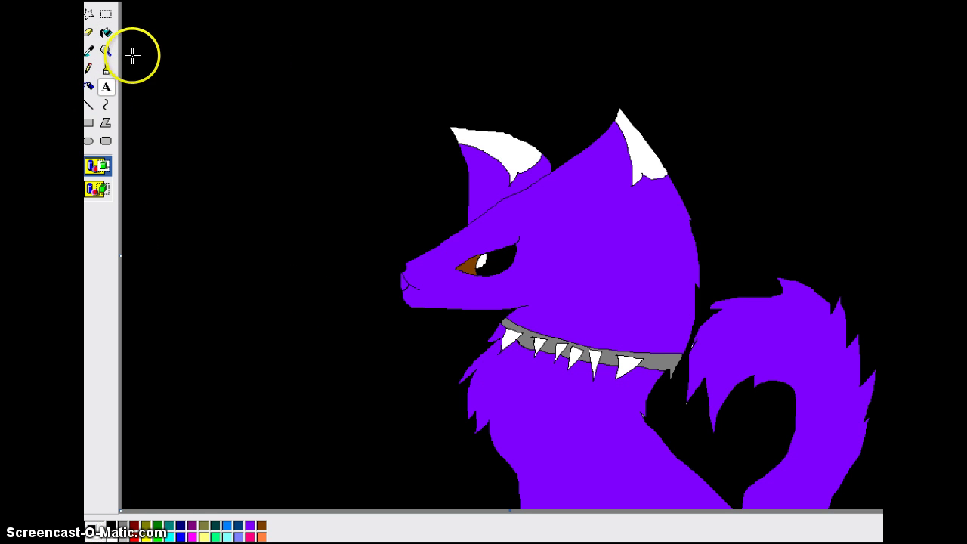
drag(281, 160, 297, 159)
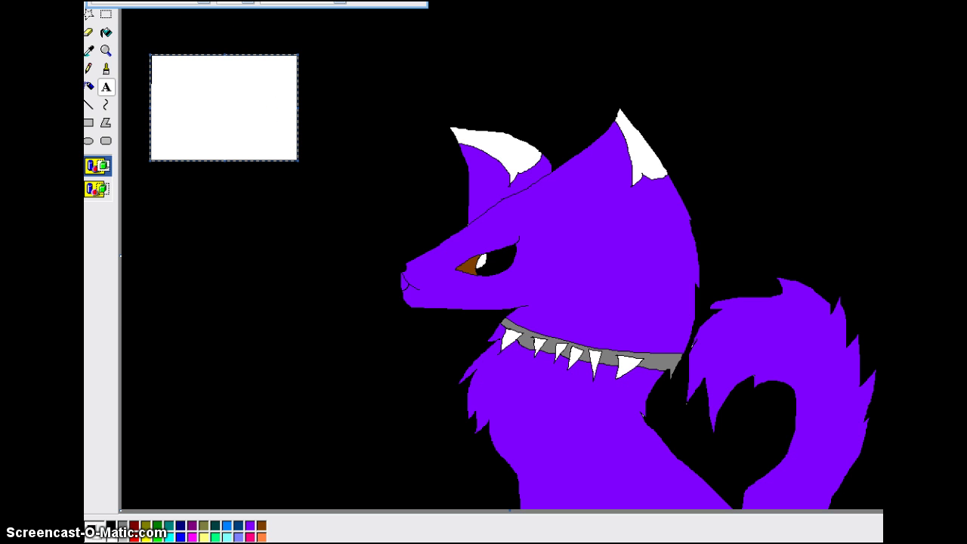
click(204, 3)
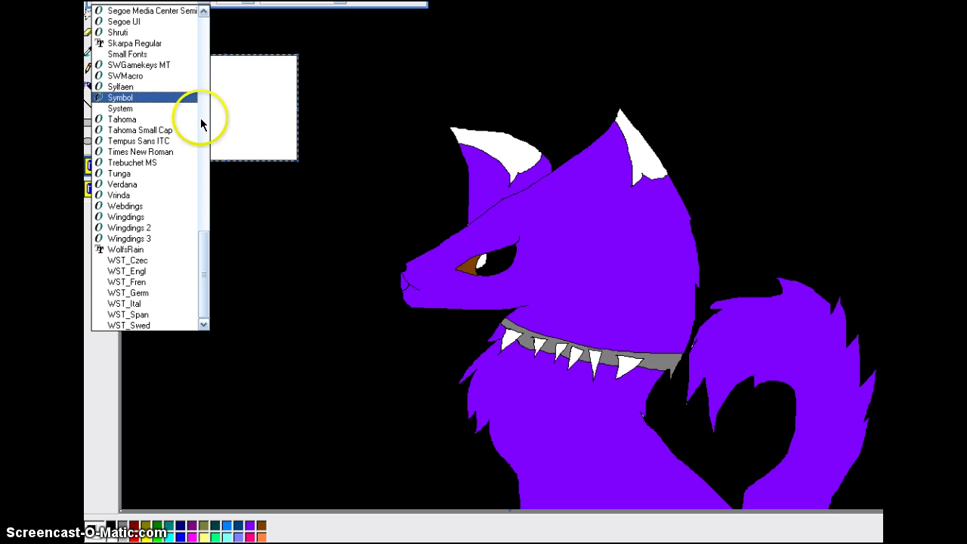
click(166, 250)
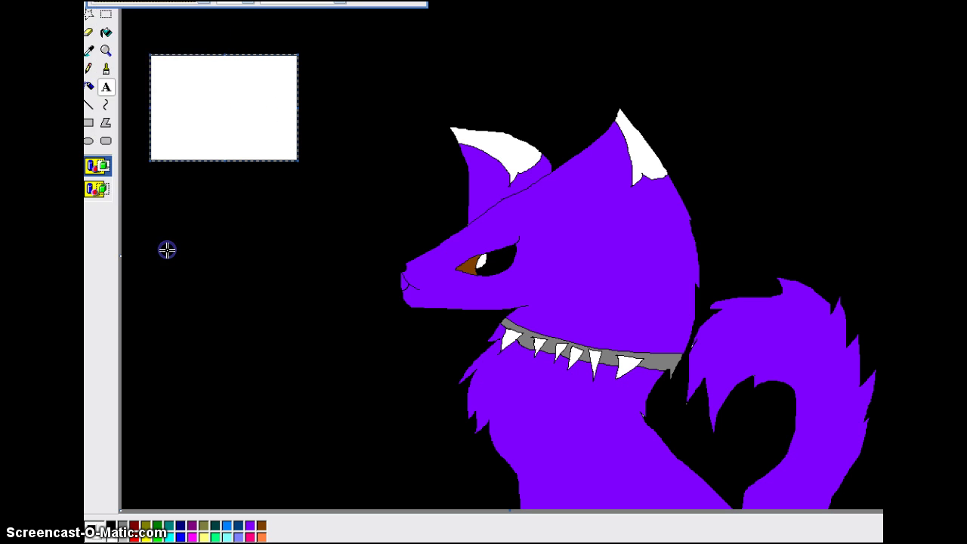
click(192, 115)
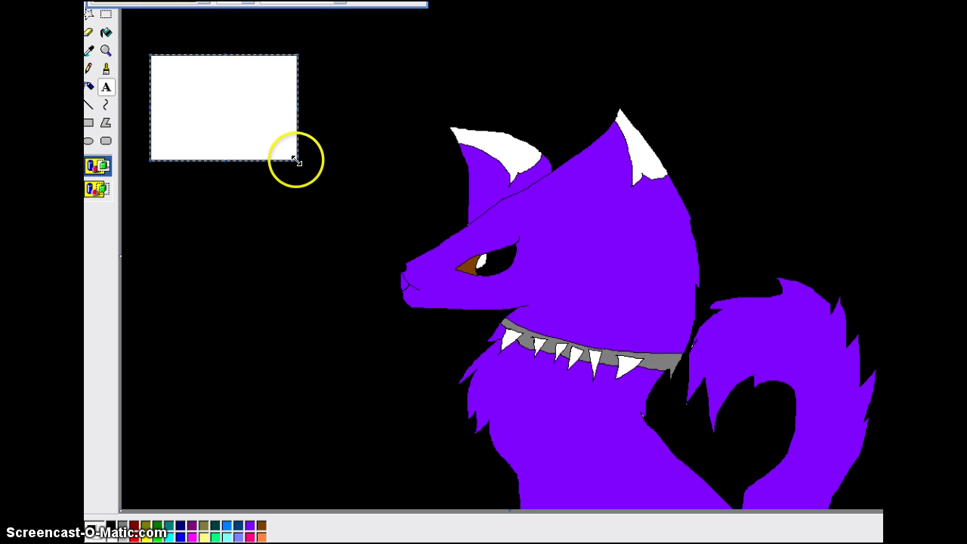
- Enlarge the text box toward the wolf's ear and choose a larger font size
drag(297, 161, 386, 180)
click(211, 97)
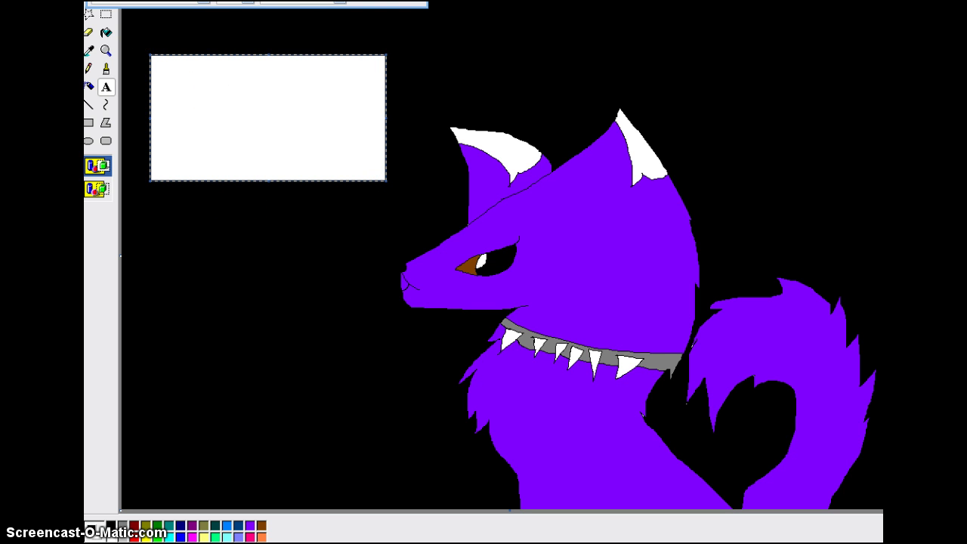
click(248, 2)
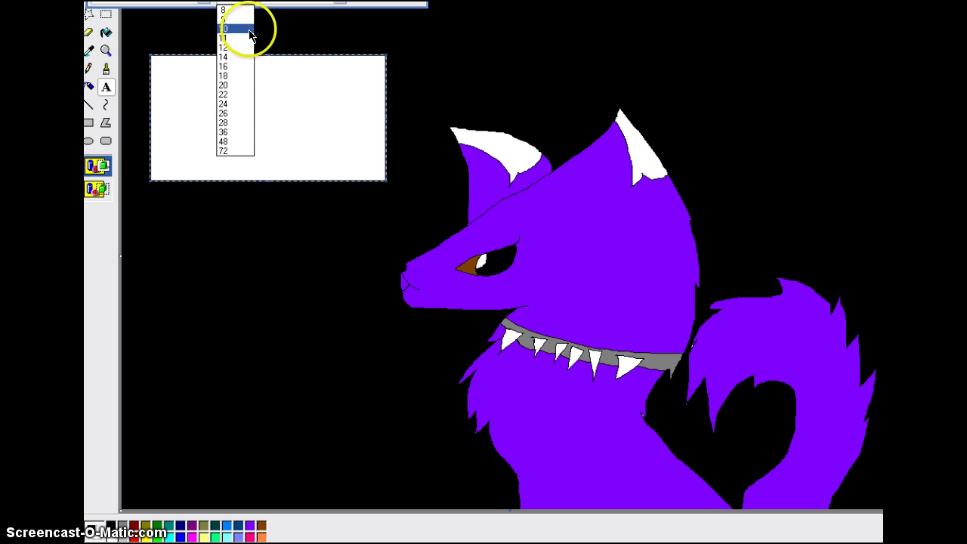
click(241, 118)
click(231, 103)
text(Wo)
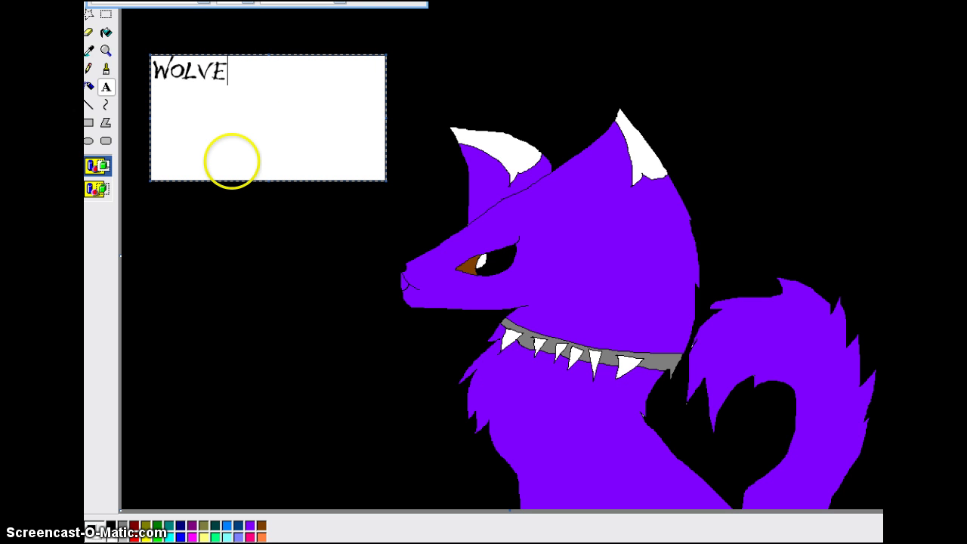
key(BackSpace)
key(BackSpace)
key(BackSpace)
key(BackSpace)
key(BackSpace)
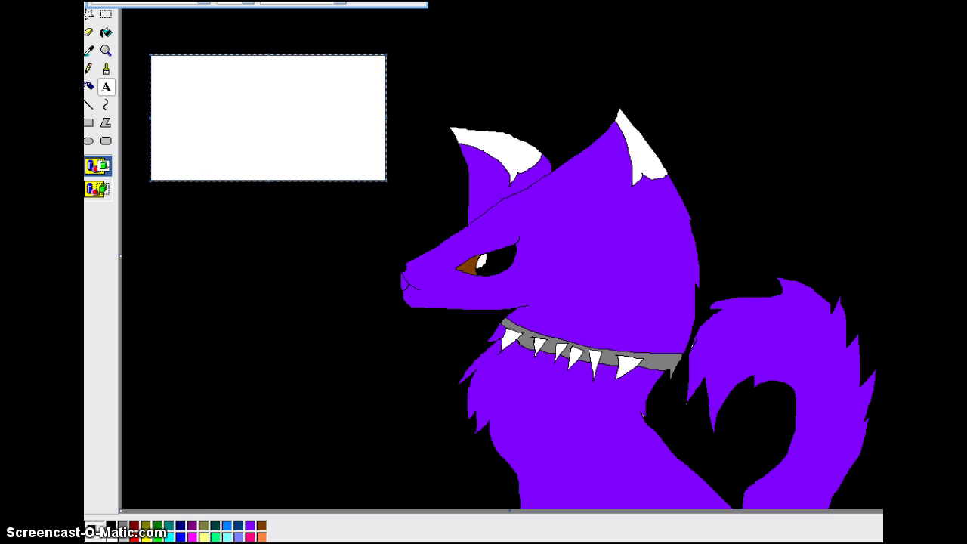
- Write the artist's username in dark red as a signature and finalize the text on the drawing
click(134, 534)
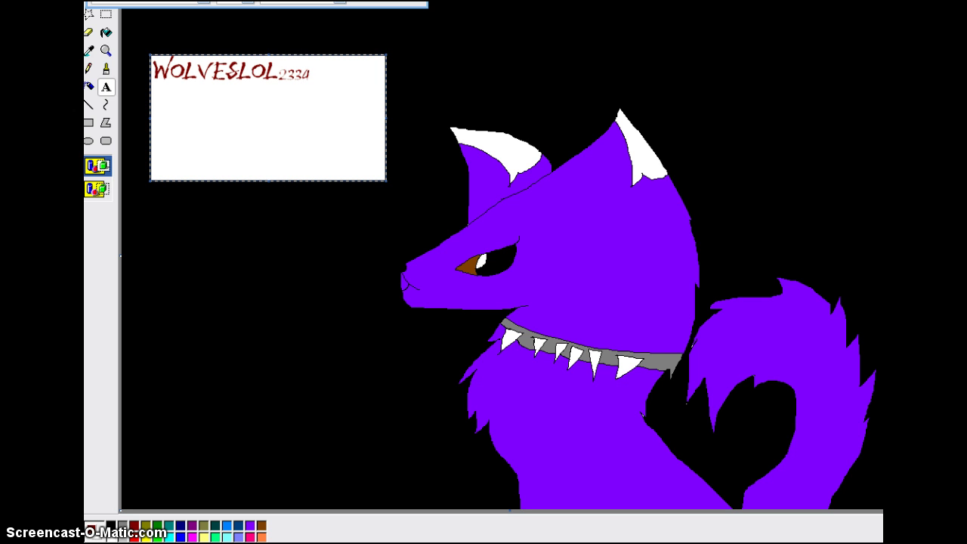
click(188, 410)
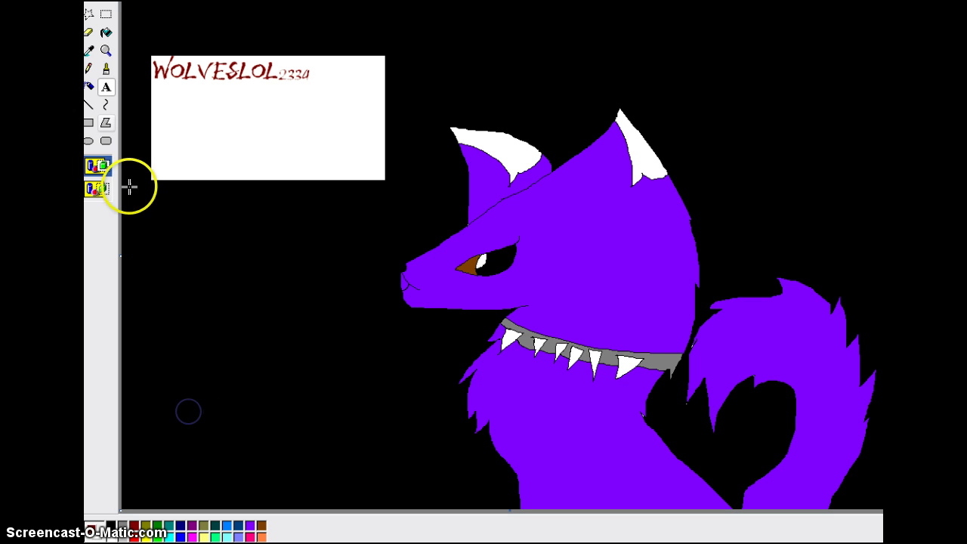
- Fill the white box around the signature with black and show the finished drawing full screen
click(107, 30)
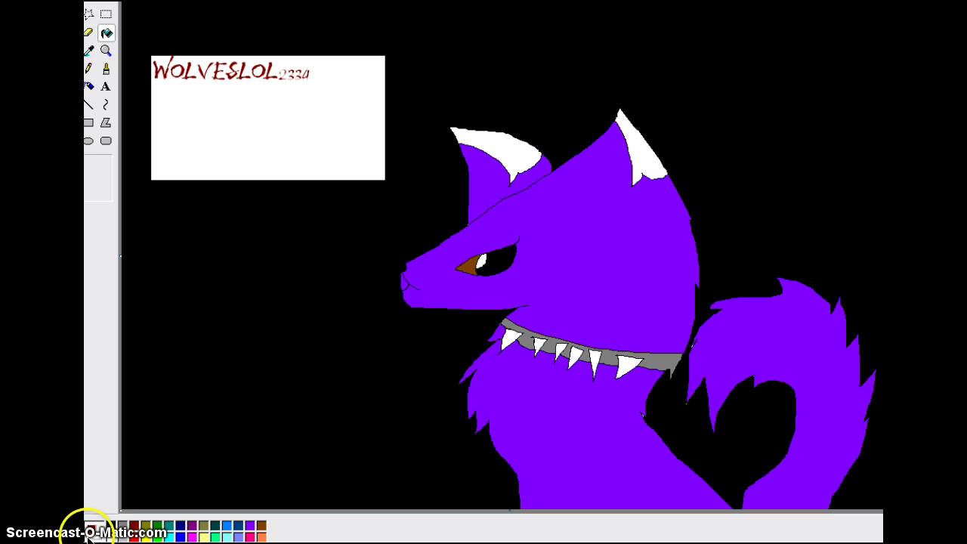
click(111, 526)
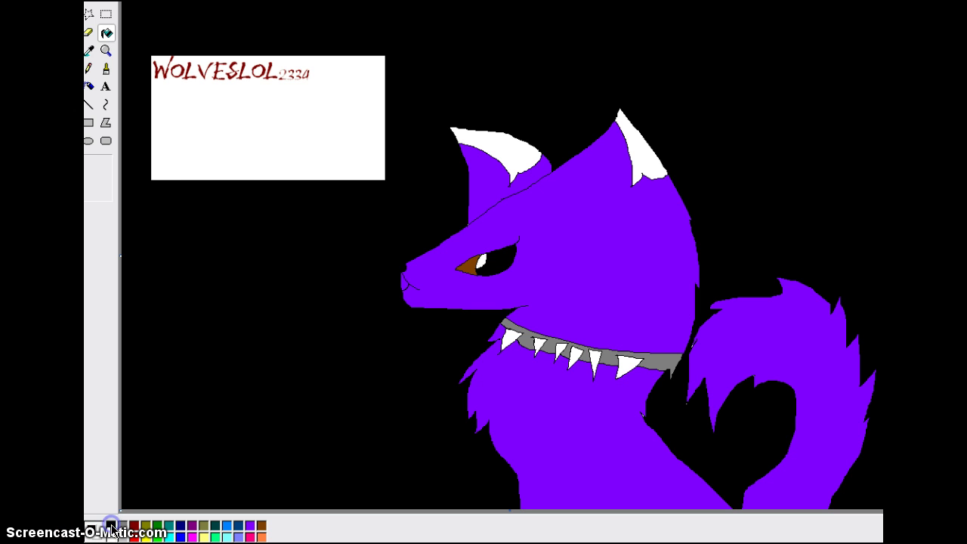
click(231, 99)
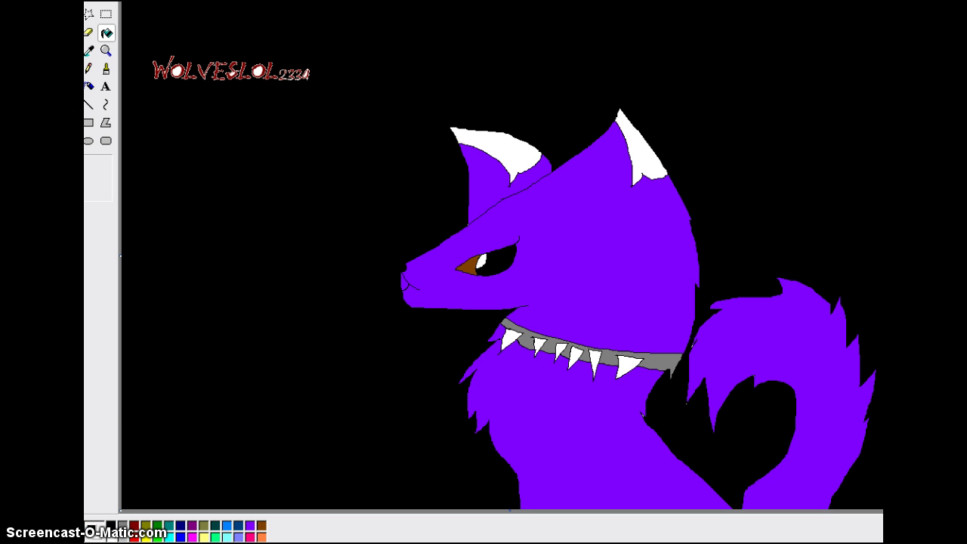
key(ctrl+f)
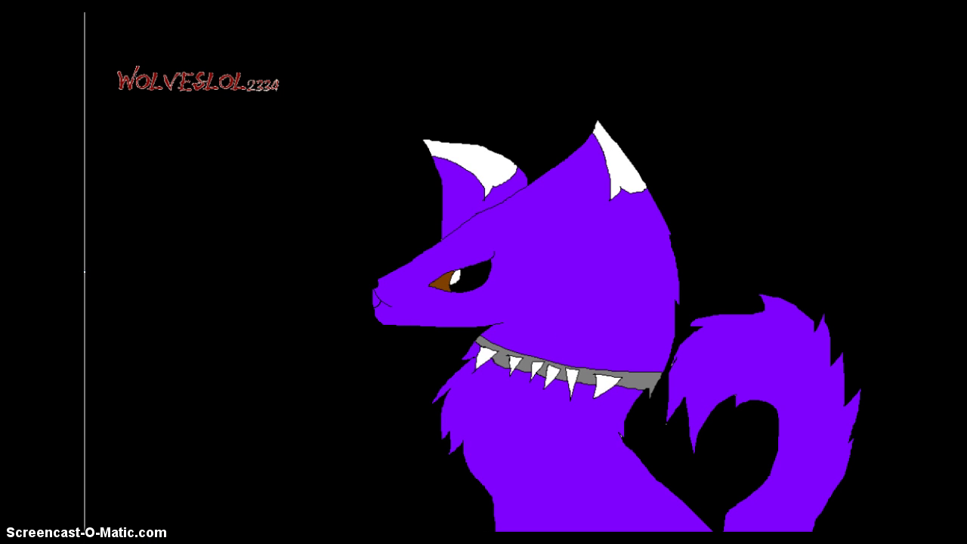